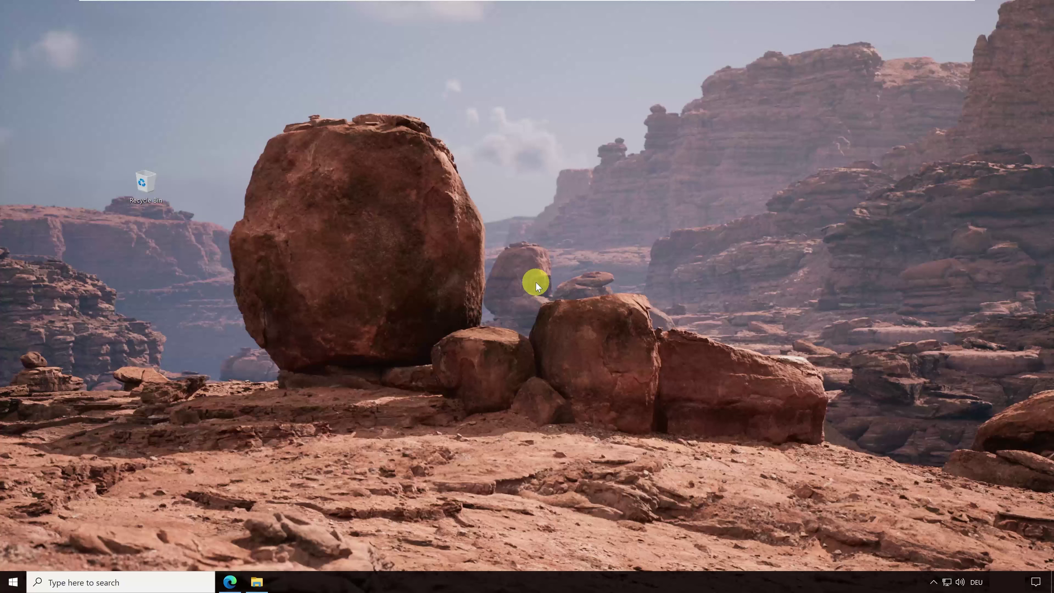
Bring Microsoft Edge forward showing the KeyStore Explorer Downloads page with the 5.5.0 release packages
{"action": "left_click", "coordinate": [233, 580]}
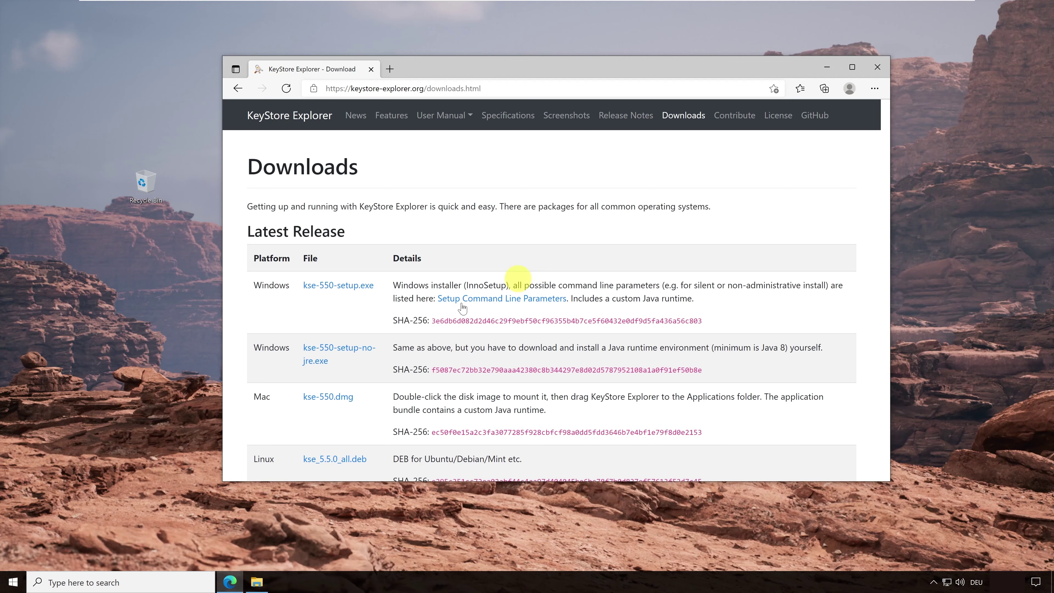
Launch Task Manager from the Start menu search
{"action": "left_click", "coordinate": [13, 583]}
{"action": "type", "text": "Task "}
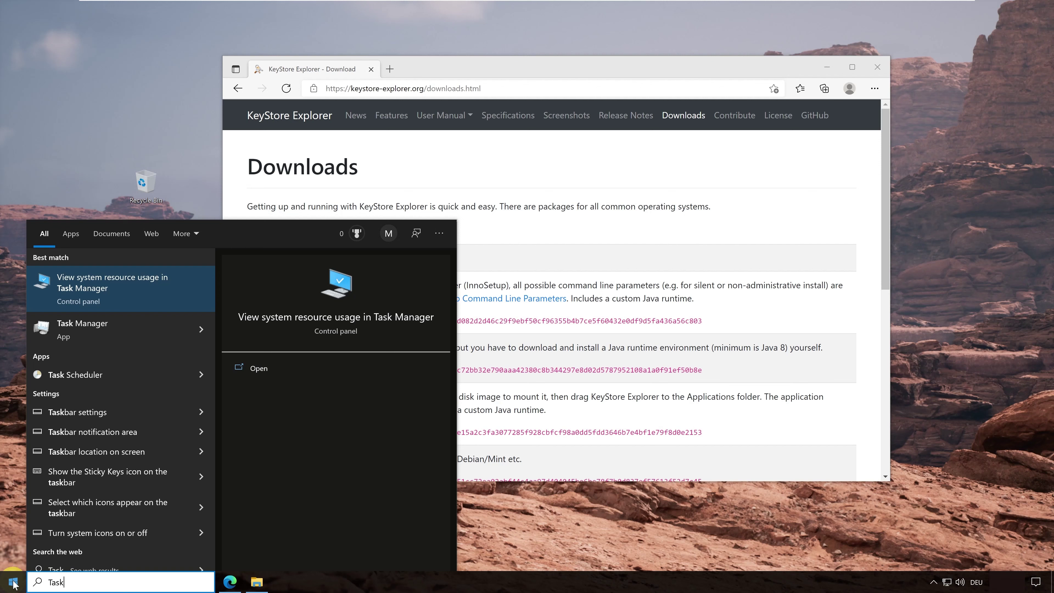
{"action": "type", "text": "manager"}
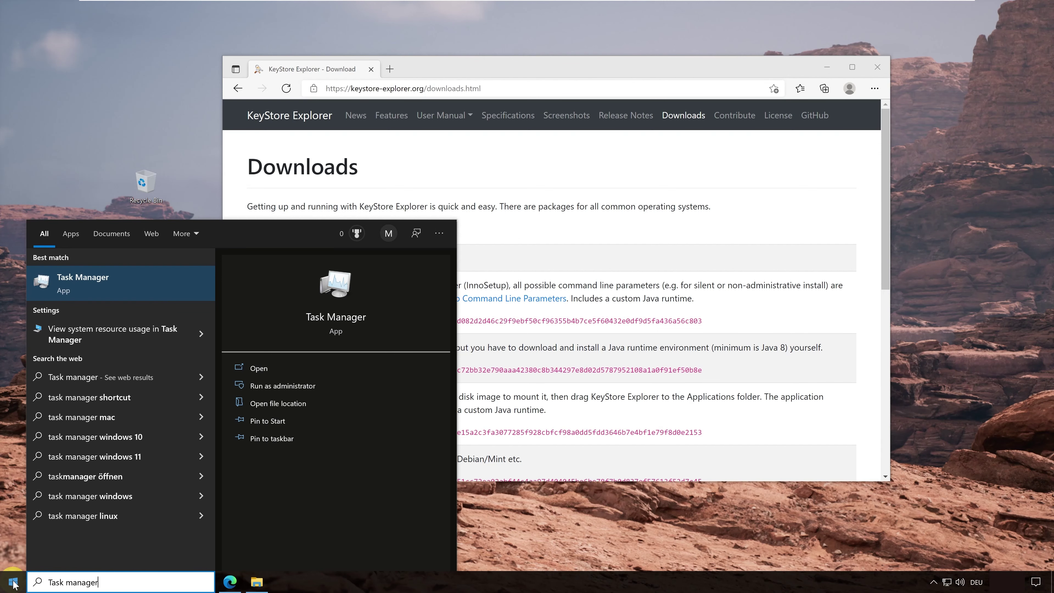
{"action": "left_click", "coordinate": [141, 289]}
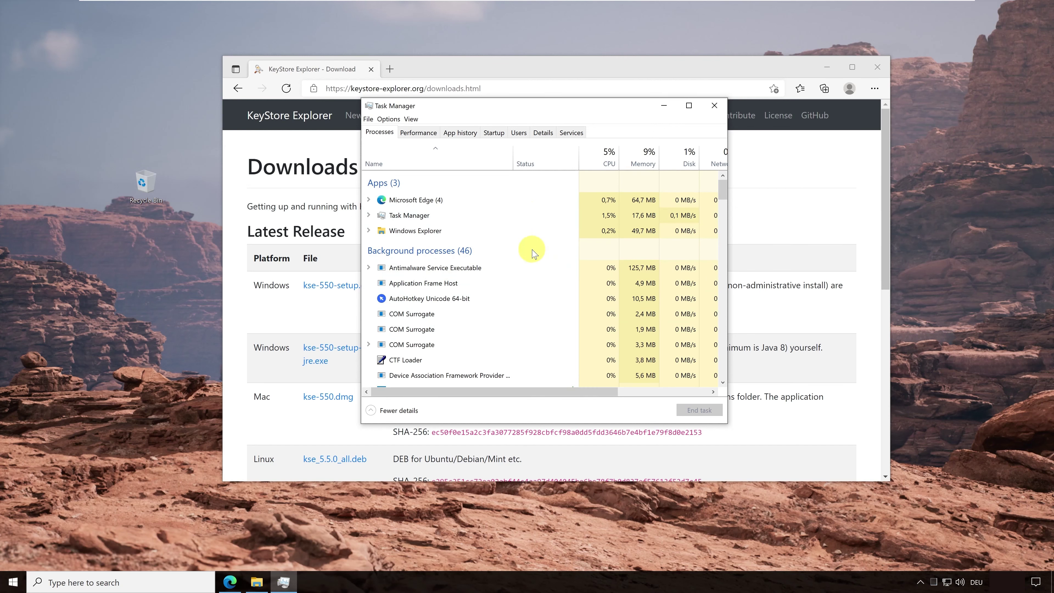
Open the file location of the KeyStore Explorer Edge process, the Edge Application folder with msedge.exe
{"action": "left_click", "coordinate": [442, 200]}
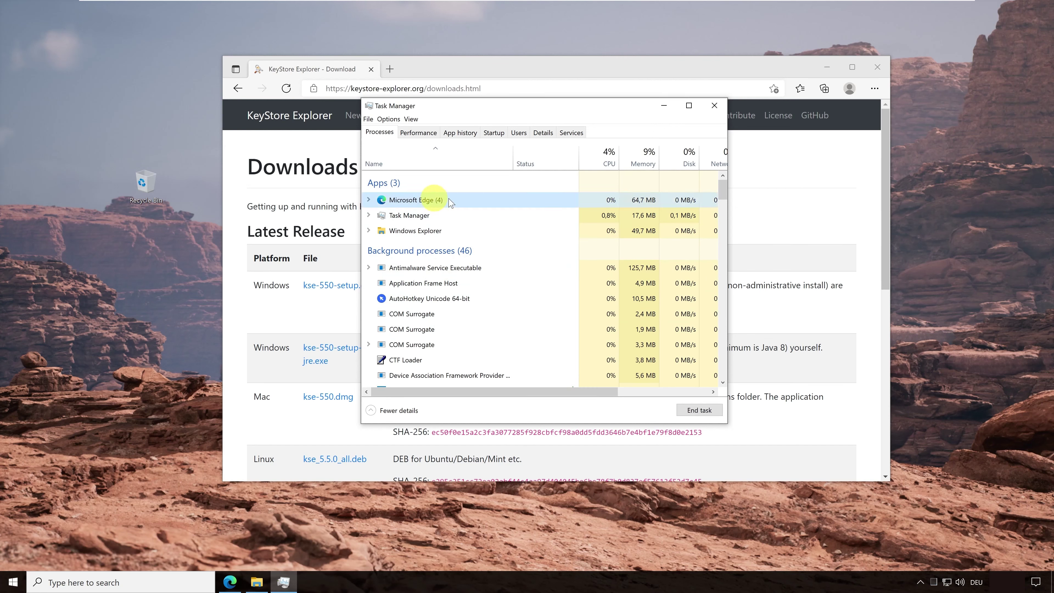
{"action": "left_click", "coordinate": [369, 200]}
{"action": "right_click", "coordinate": [445, 216]}
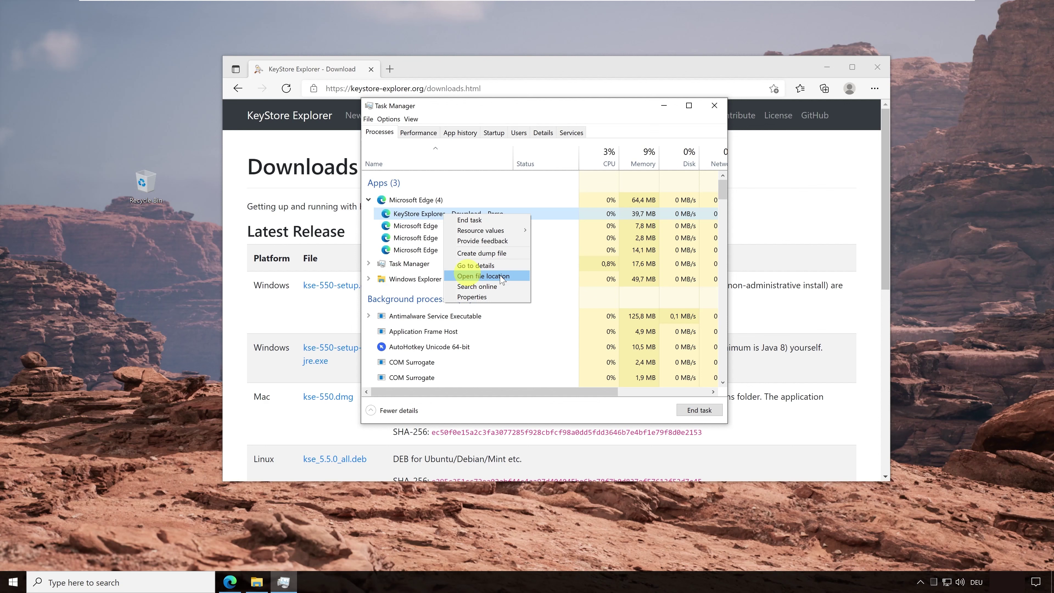
{"action": "left_click", "coordinate": [484, 276]}
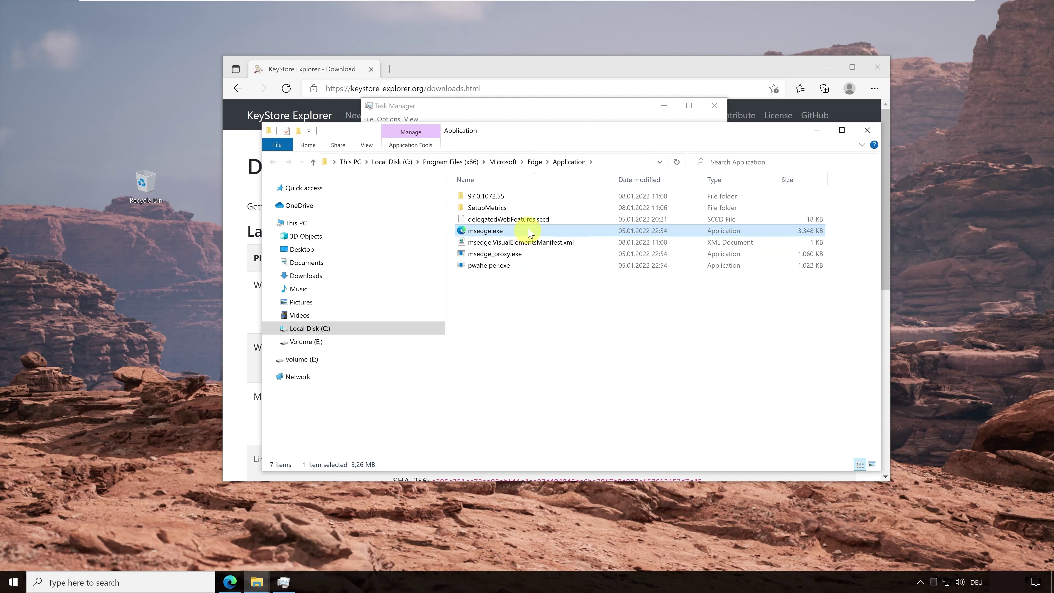
Open the msedge.exe Properties dialog and move it up and to the left
{"action": "mouse_move", "coordinate": [535, 234]}
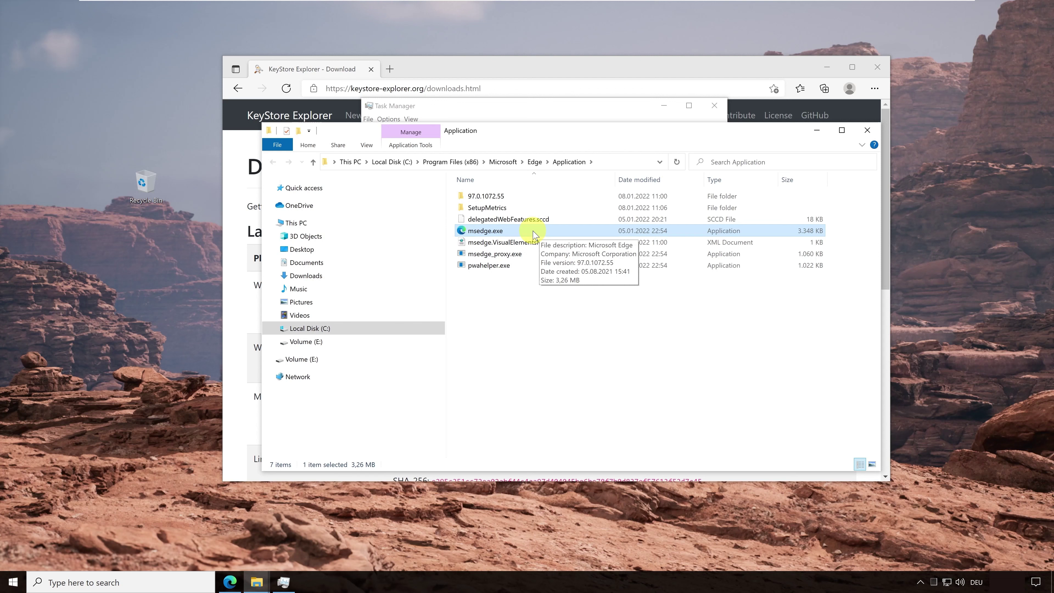
{"action": "right_click", "coordinate": [534, 232]}
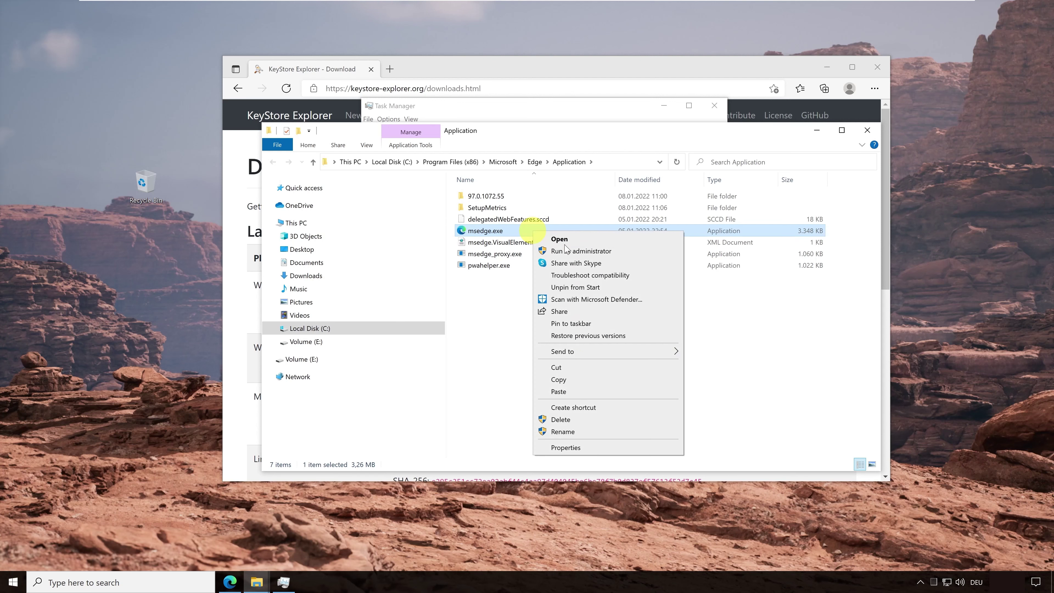
{"action": "left_click", "coordinate": [566, 448]}
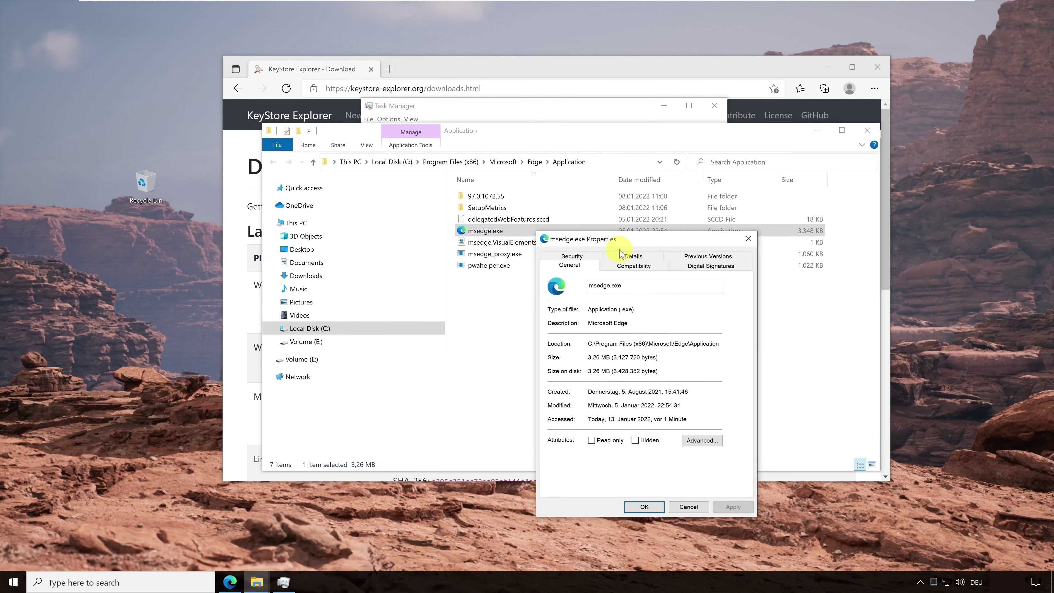
{"action": "left_click_drag", "start_coordinate": [625, 240], "coordinate": [549, 160]}
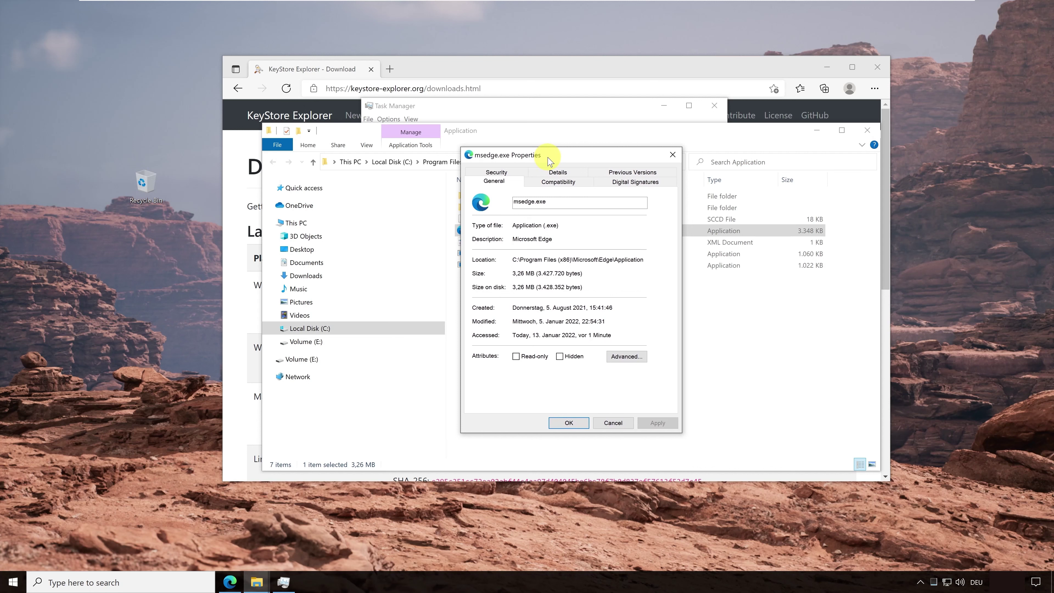
On Digital Signatures, auto-fit the name column and select the Microsoft Corporation sha256 signature
{"action": "left_click", "coordinate": [632, 182]}
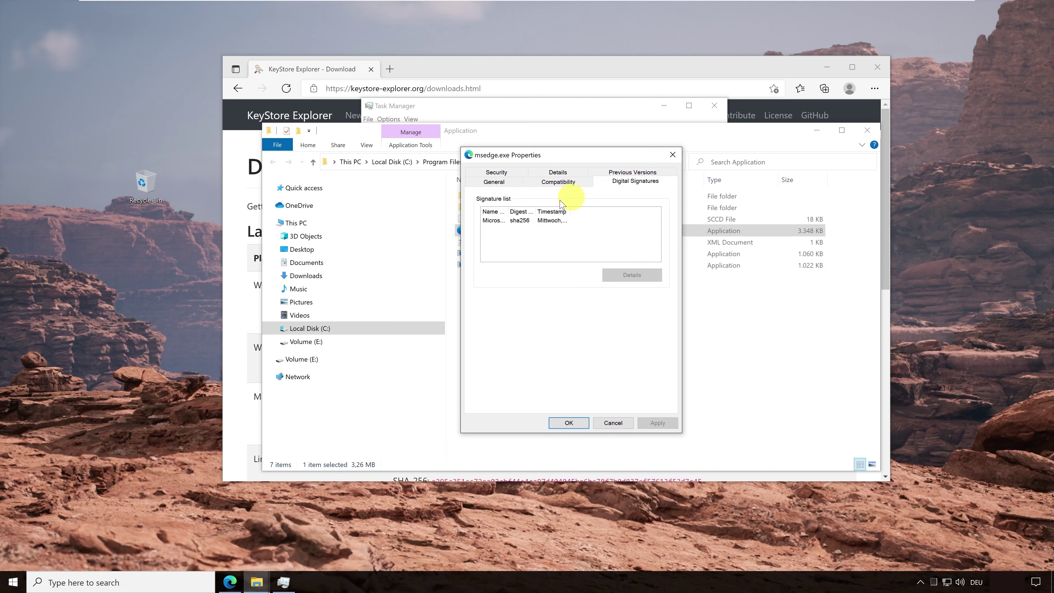
{"action": "double_click", "coordinate": [508, 212]}
{"action": "left_click", "coordinate": [511, 221]}
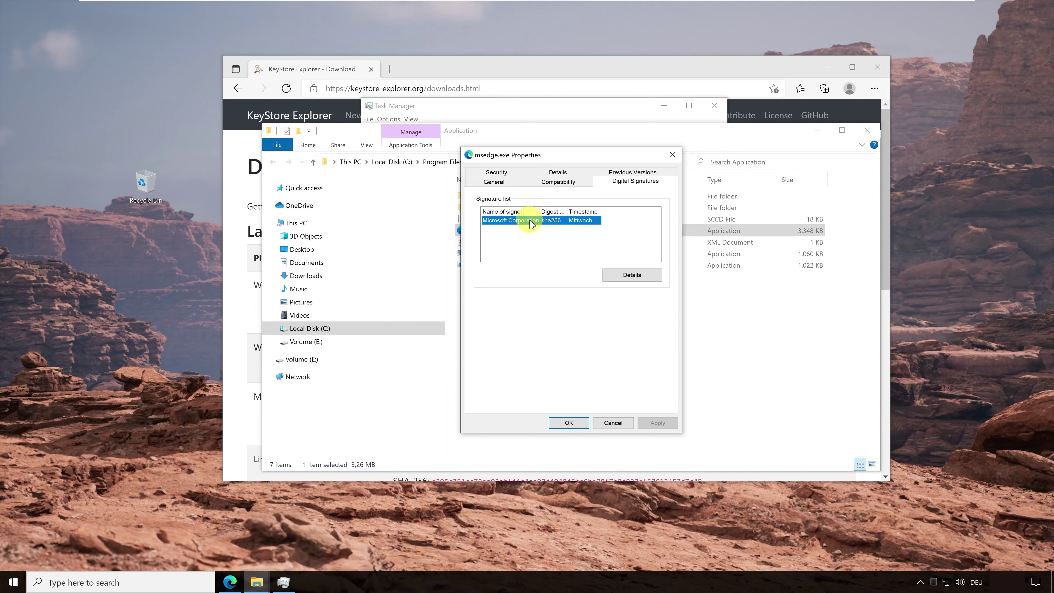
{"action": "left_click", "coordinate": [627, 277]}
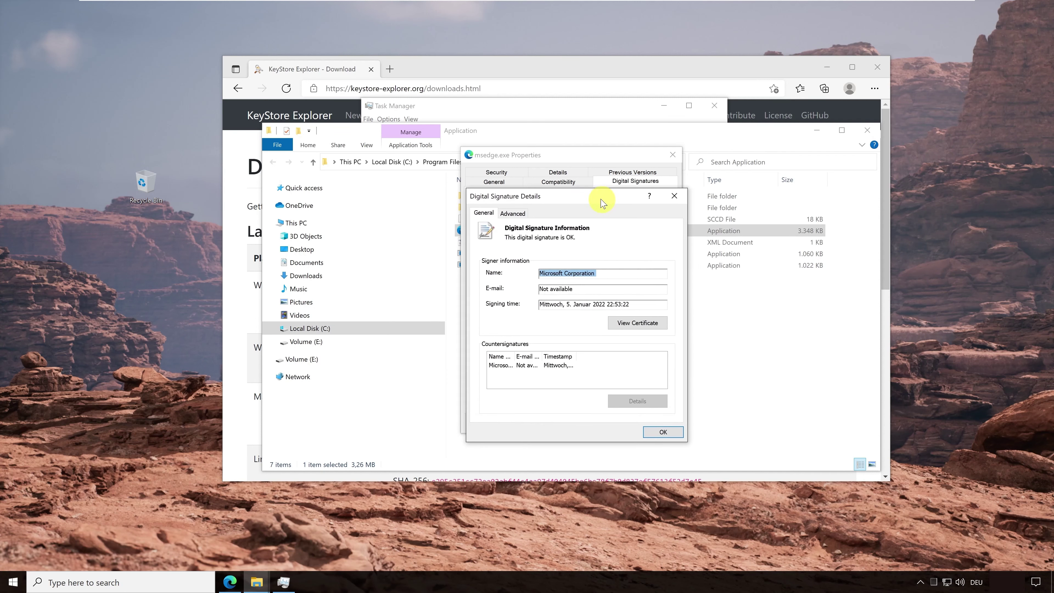
{"action": "left_click_drag", "start_coordinate": [603, 203], "coordinate": [591, 188]}
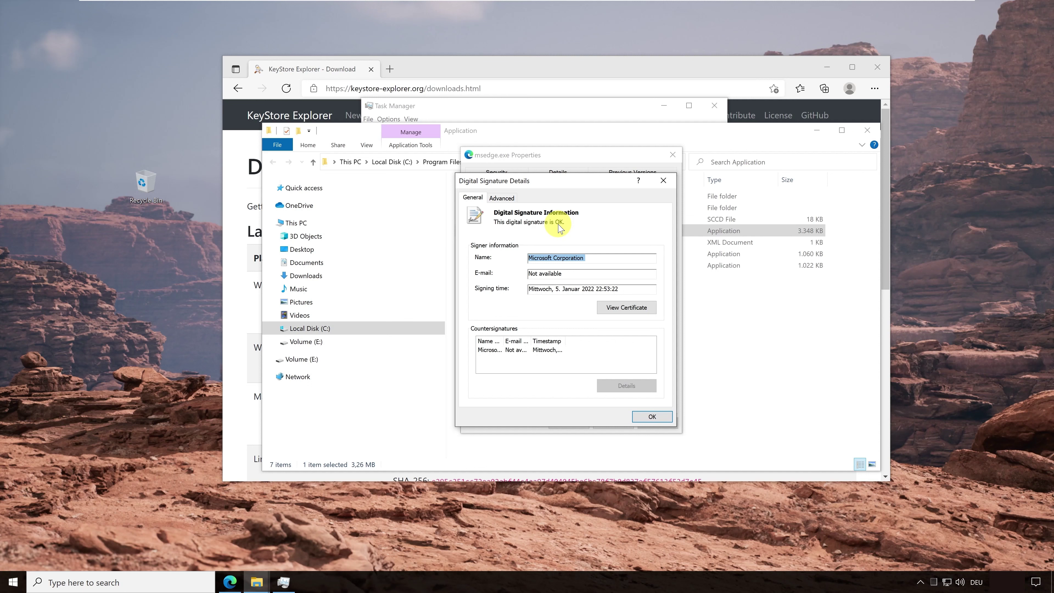
{"action": "left_click", "coordinate": [501, 198]}
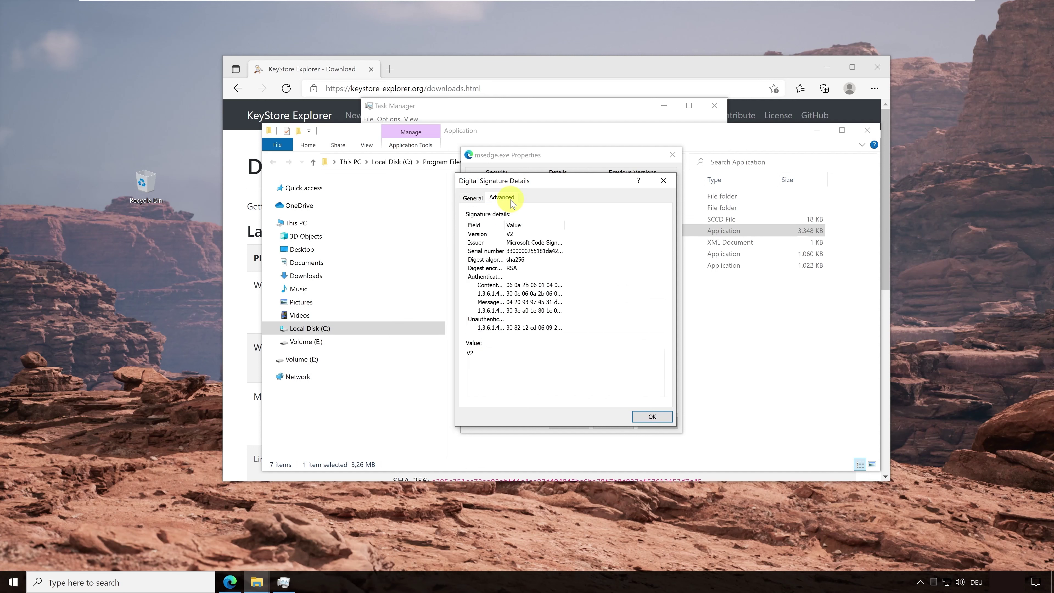
{"action": "double_click", "coordinate": [505, 225]}
{"action": "double_click", "coordinate": [598, 224]}
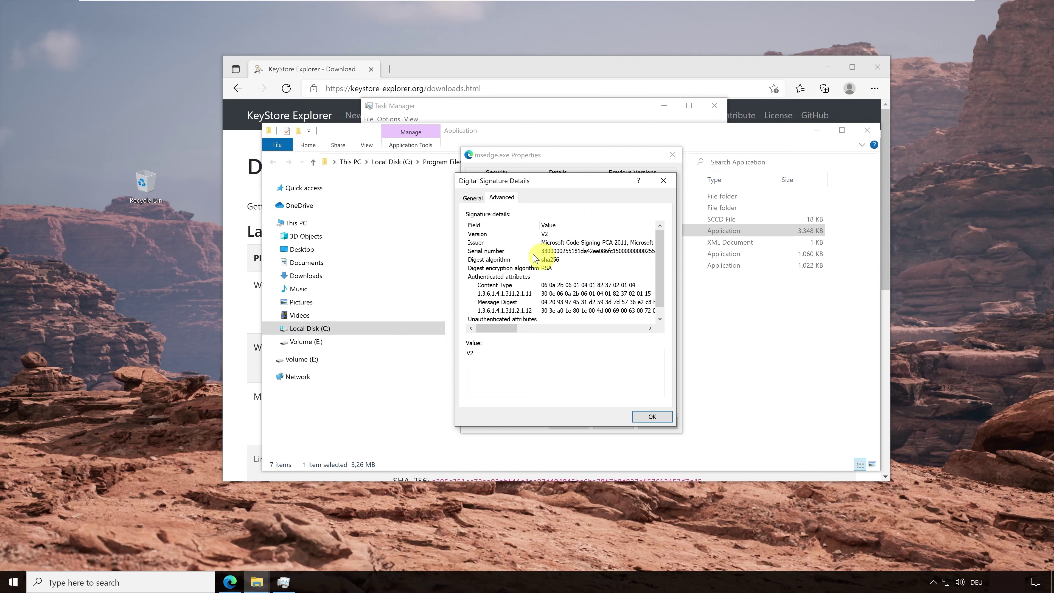
{"action": "left_click", "coordinate": [514, 244]}
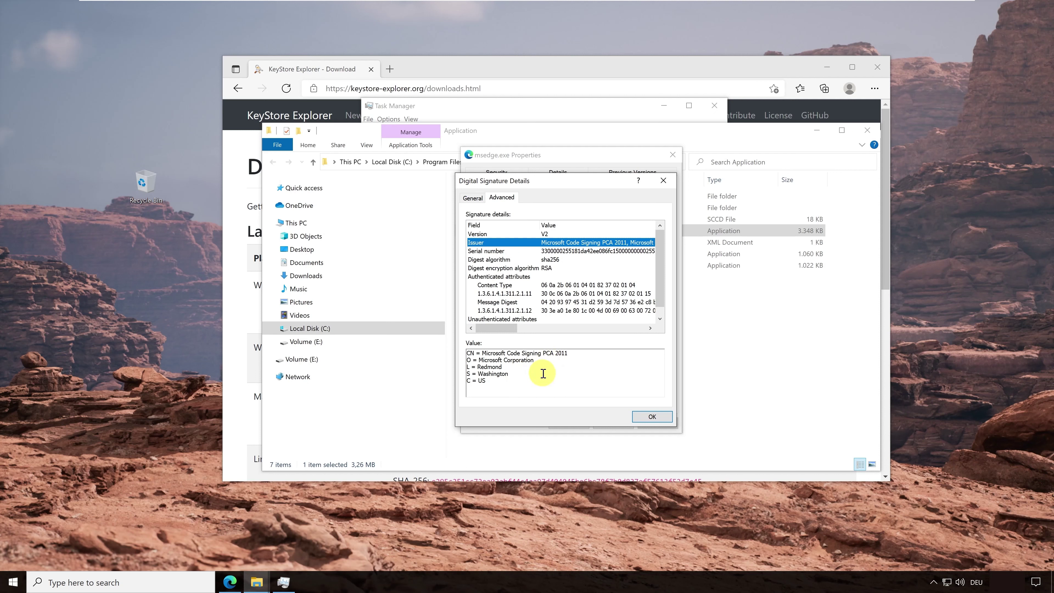
{"action": "left_click", "coordinate": [534, 261]}
{"action": "left_click", "coordinate": [532, 270]}
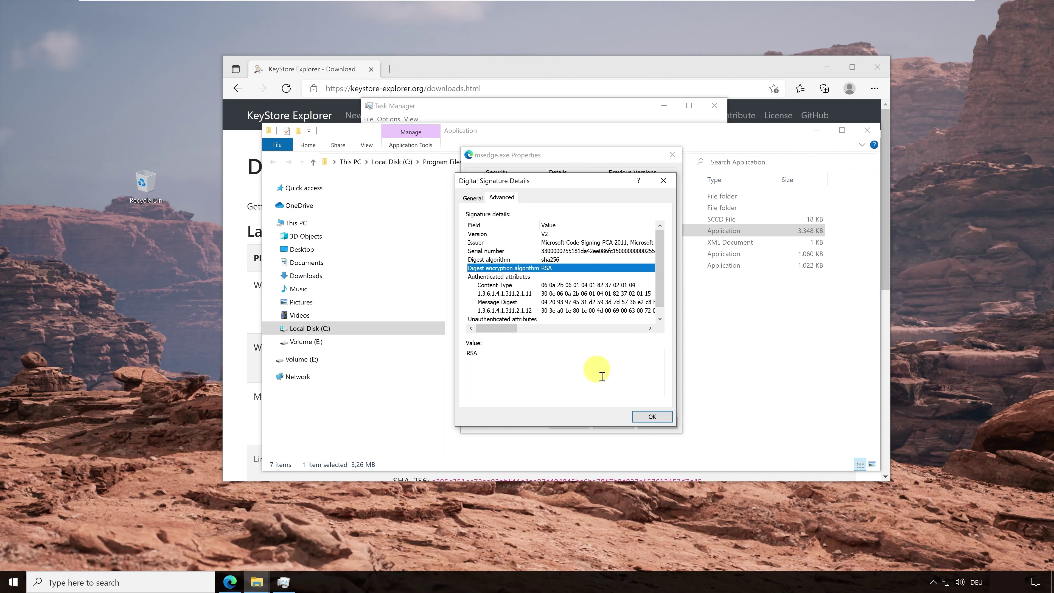
{"action": "left_click", "coordinate": [648, 416]}
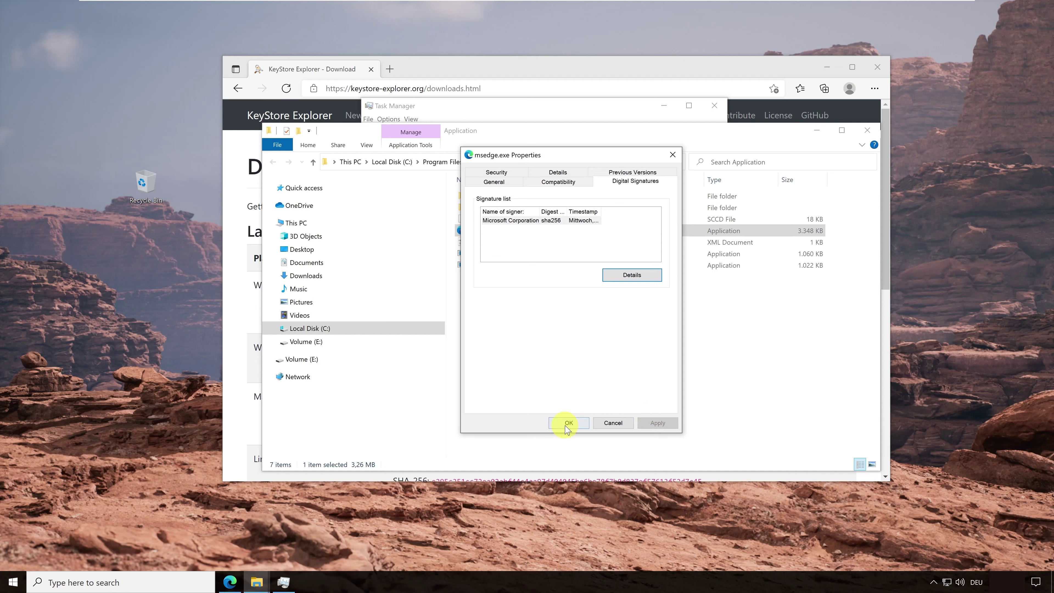
Close the msedge.exe Properties dialog and open msedge.exe's context menu to copy it
{"action": "left_click", "coordinate": [568, 423]}
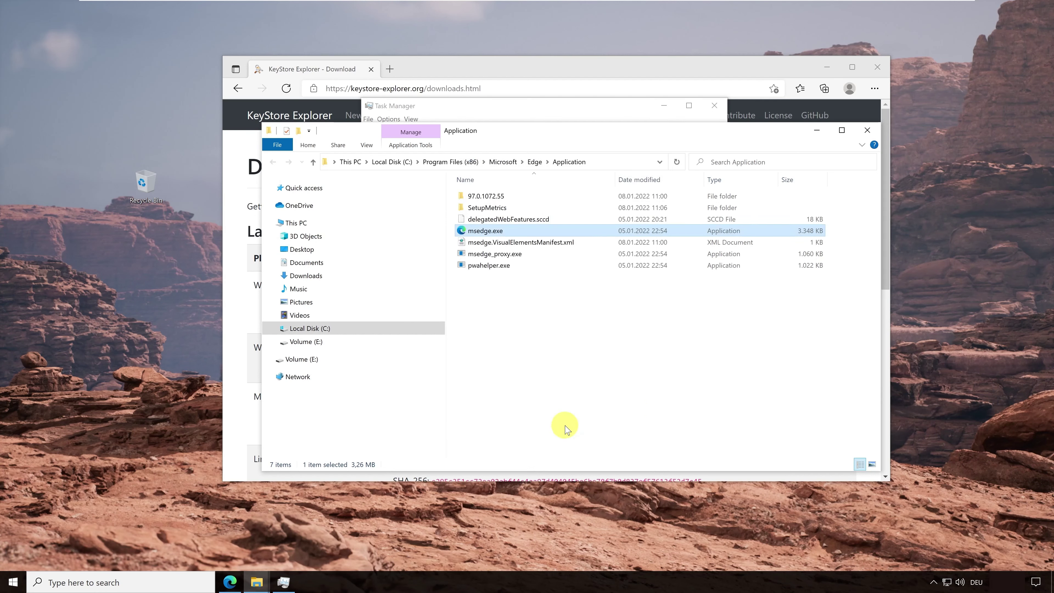
{"action": "right_click", "coordinate": [501, 233]}
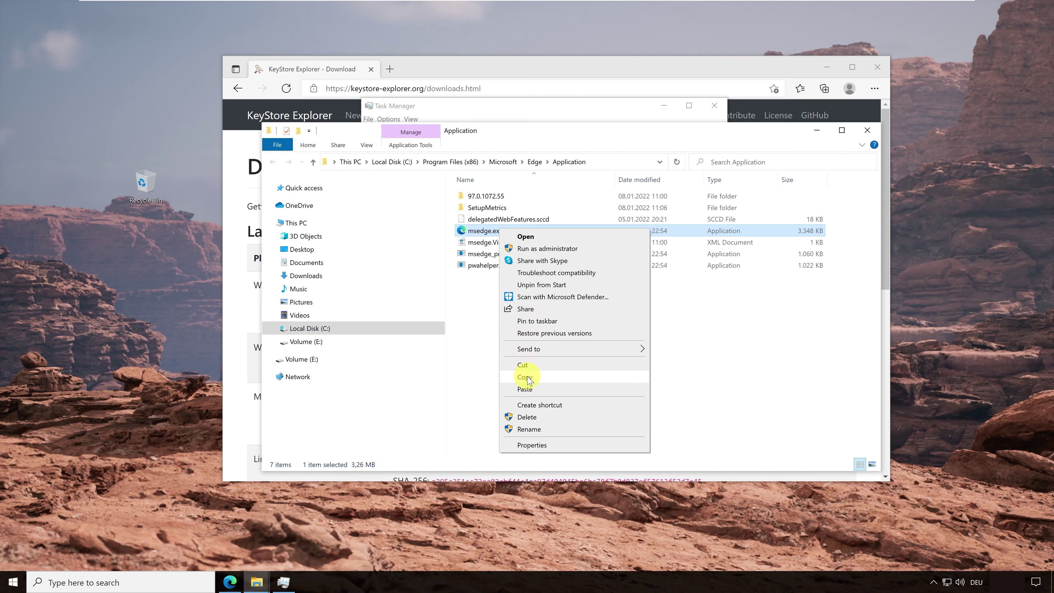
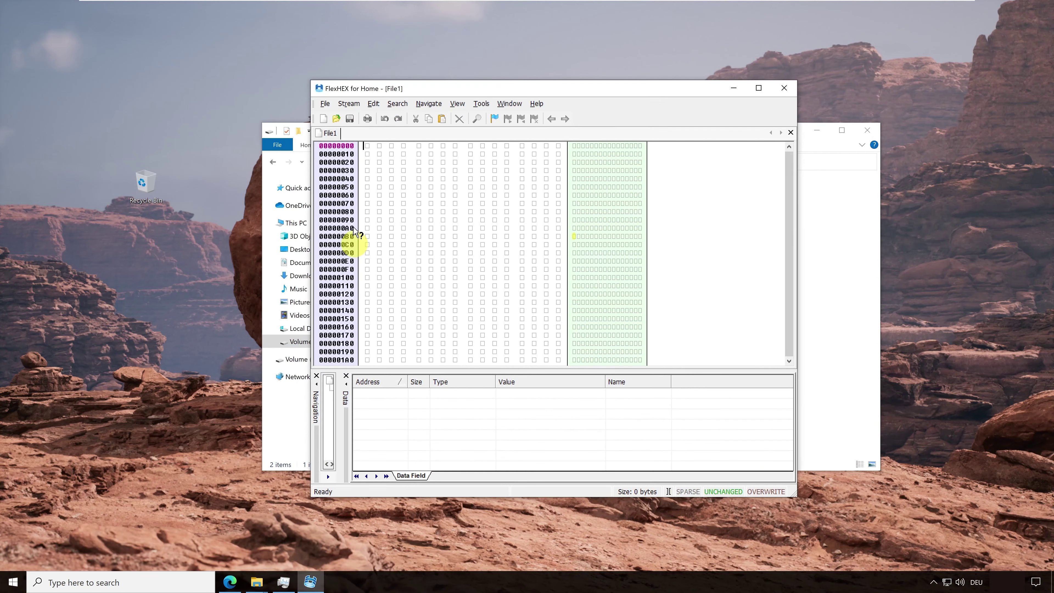
Load E:\msedge.exe into FlexHEX from the recent files list
{"action": "left_click", "coordinate": [326, 105]}
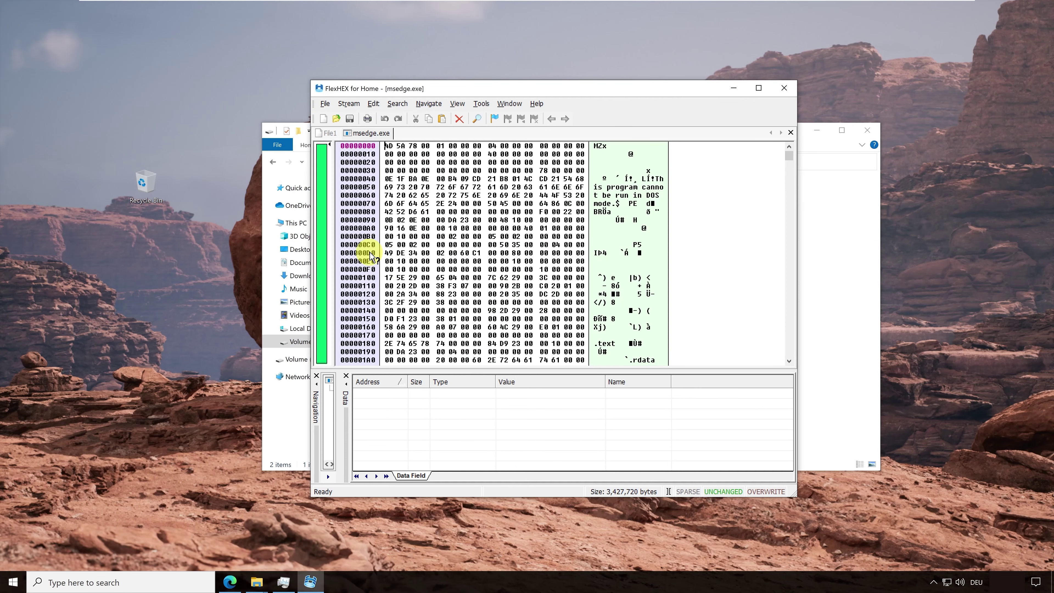
{"action": "mouse_move", "coordinate": [371, 255]}
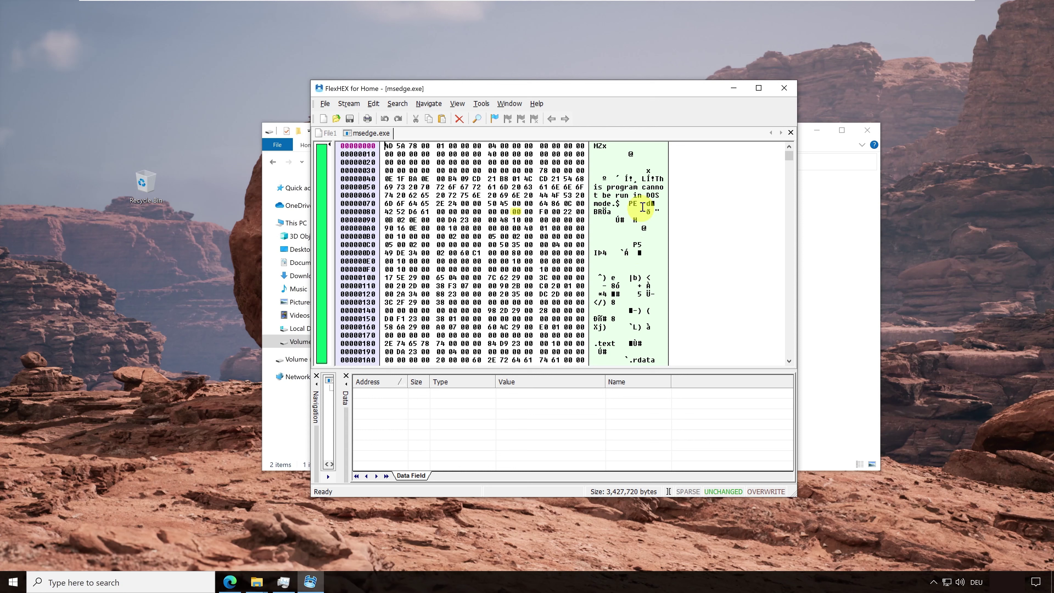
Overwrite the D byte at offset 0x6C with M so the header text reads 'MOS'
{"action": "left_click_drag", "start_coordinate": [648, 195], "coordinate": [661, 198]}
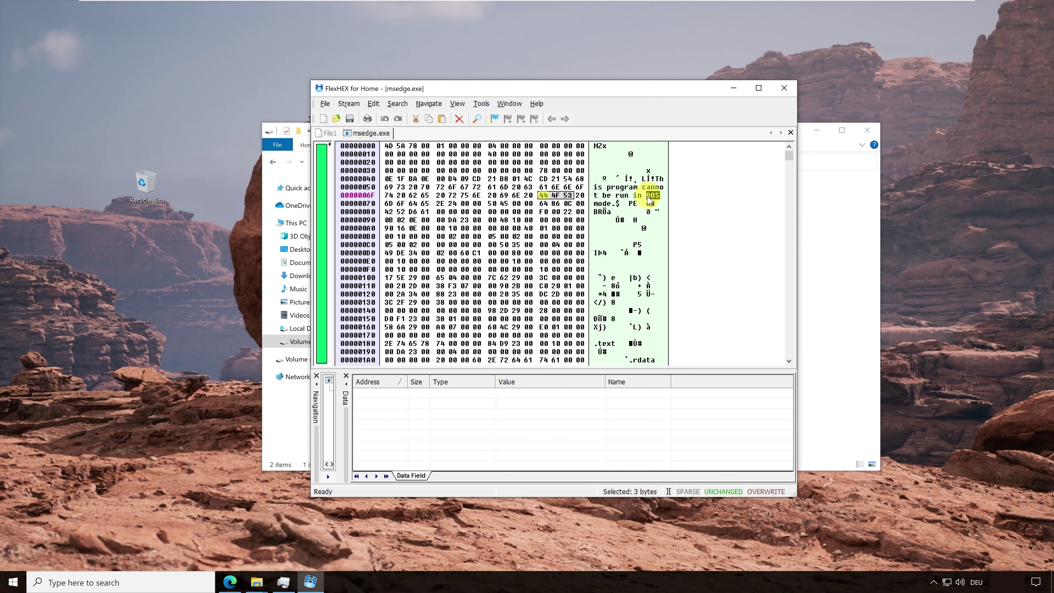
{"action": "key", "text": "Left"}
{"action": "key", "text": "shift+Right"}
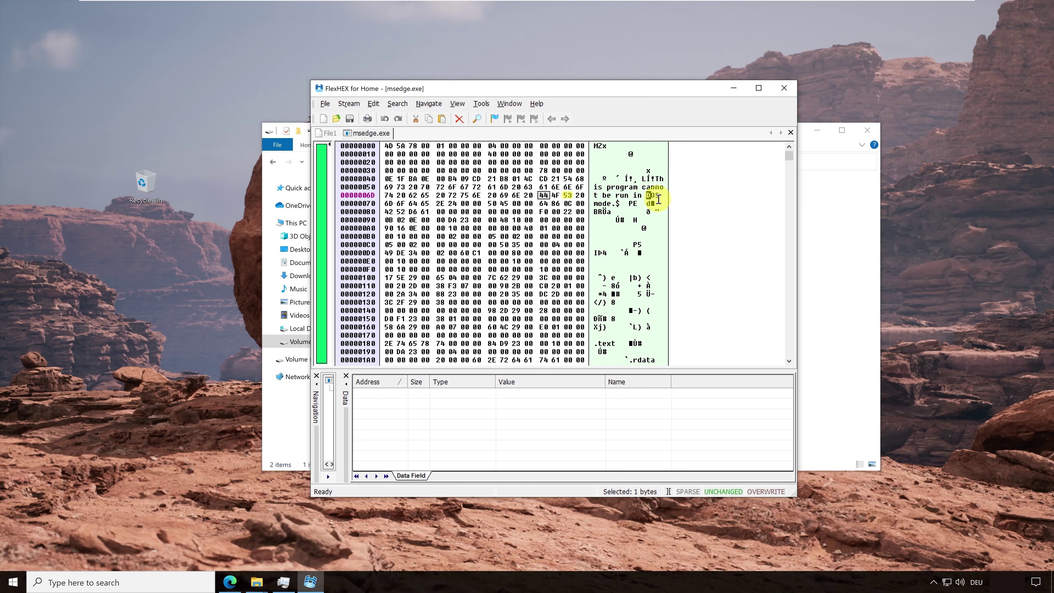
{"action": "type", "text": "M"}
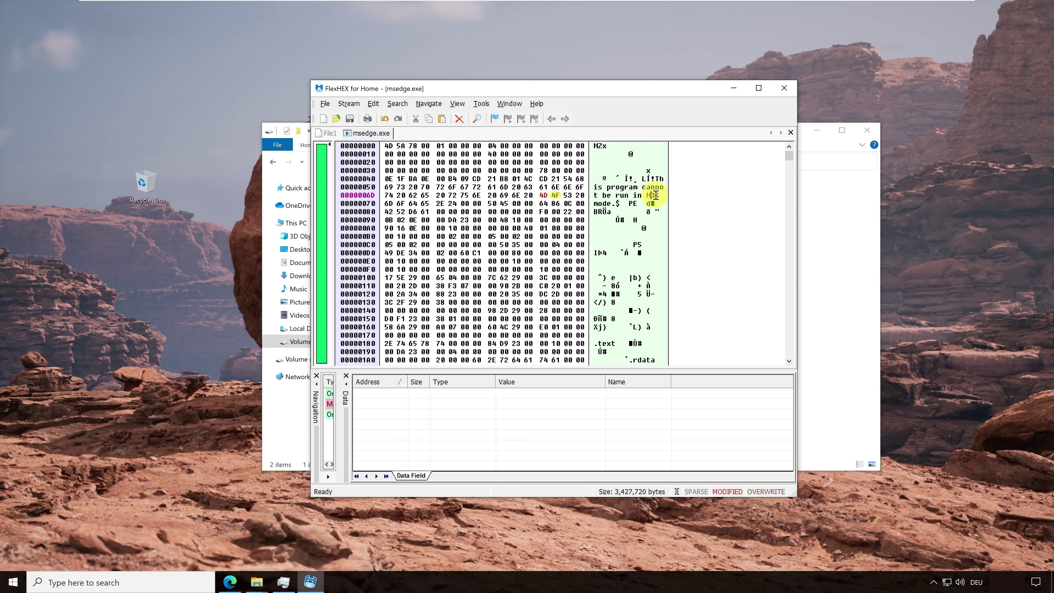
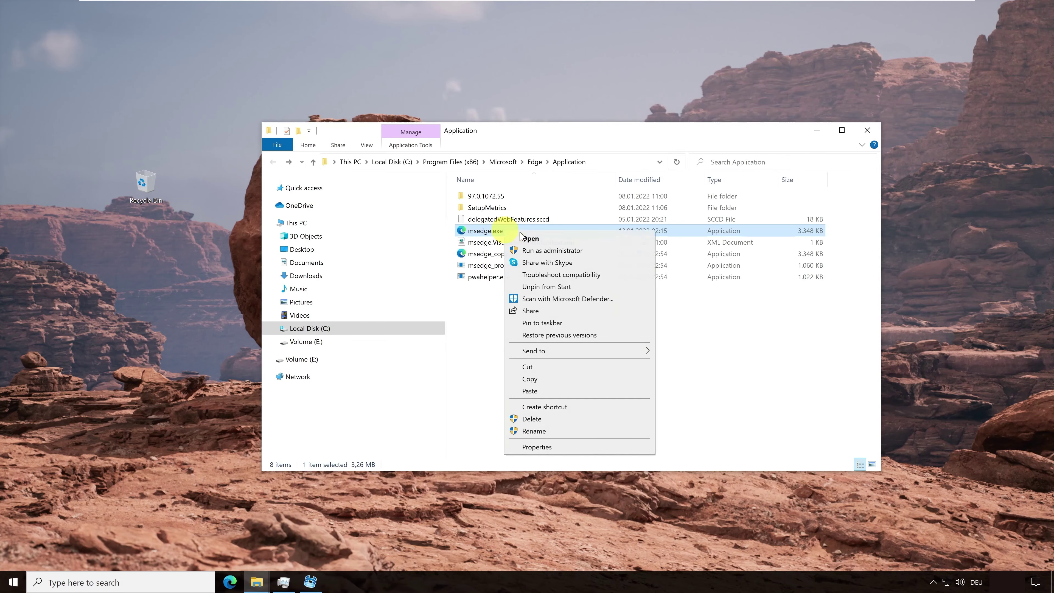
Open msedge.exe's Properties on the Digital Signatures tab with the signer column widened
{"action": "left_click", "coordinate": [548, 447]}
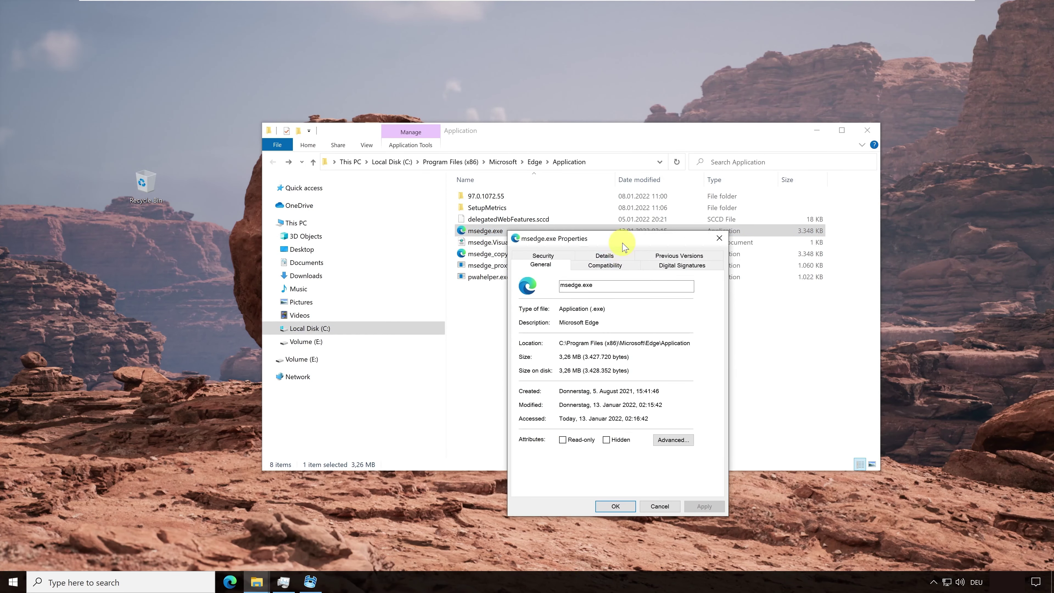
{"action": "left_click_drag", "start_coordinate": [616, 238], "coordinate": [598, 155]}
{"action": "left_click", "coordinate": [679, 186]}
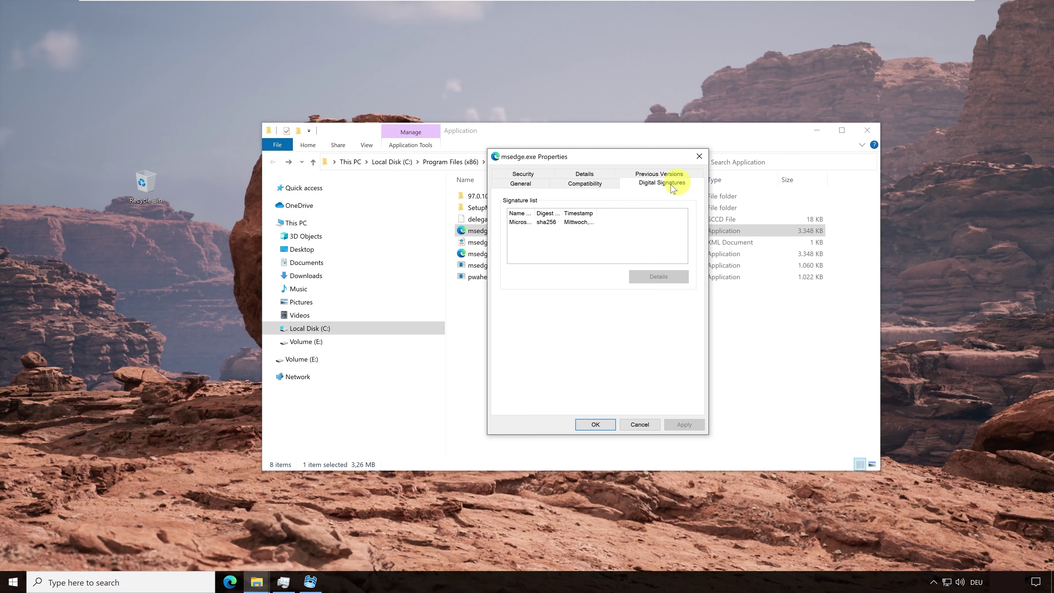
{"action": "double_click", "coordinate": [534, 215]}
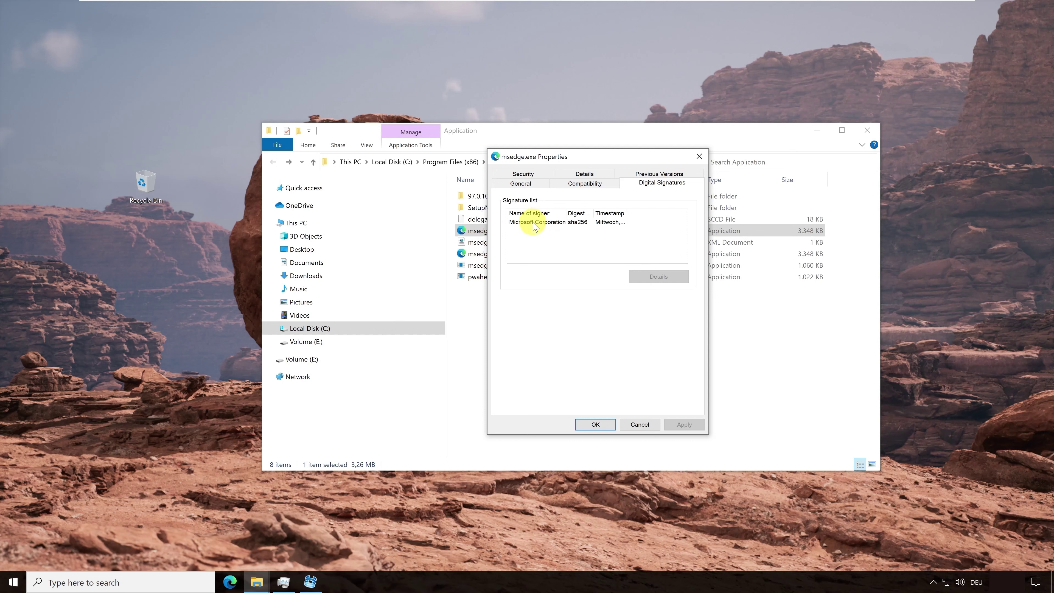
View the Microsoft Corporation signature details, which report it not valid, then close them
{"action": "left_click", "coordinate": [540, 222]}
{"action": "left_click", "coordinate": [649, 276]}
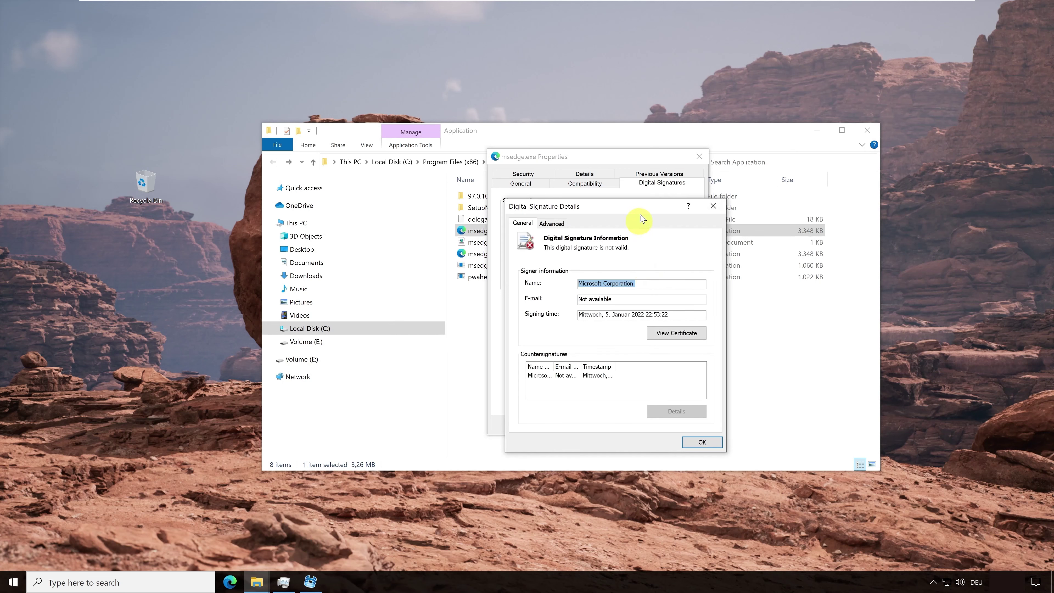
{"action": "left_click_drag", "start_coordinate": [639, 207], "coordinate": [624, 191]}
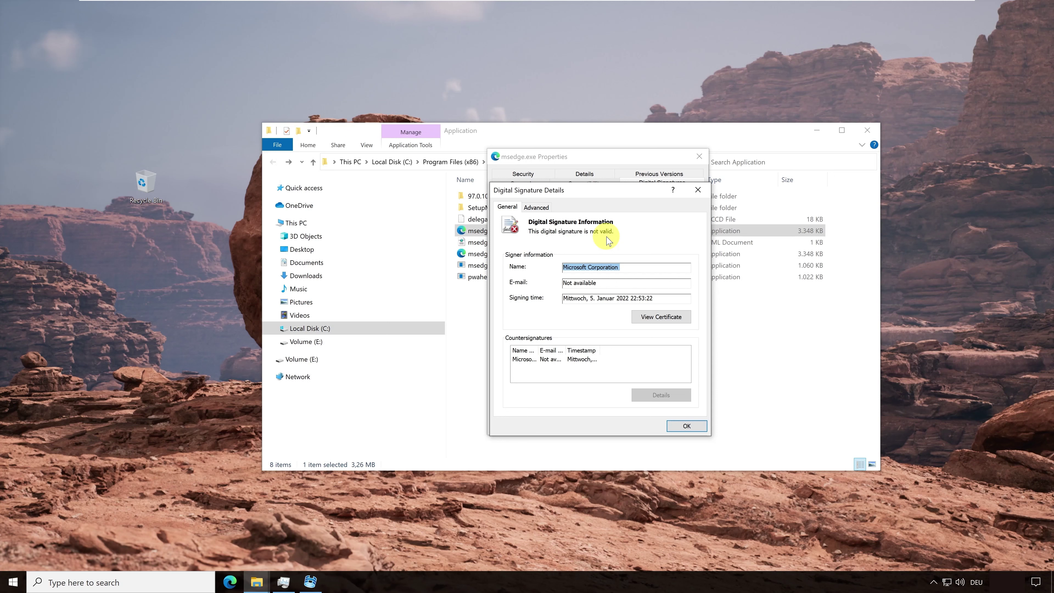
{"action": "left_click", "coordinate": [683, 426]}
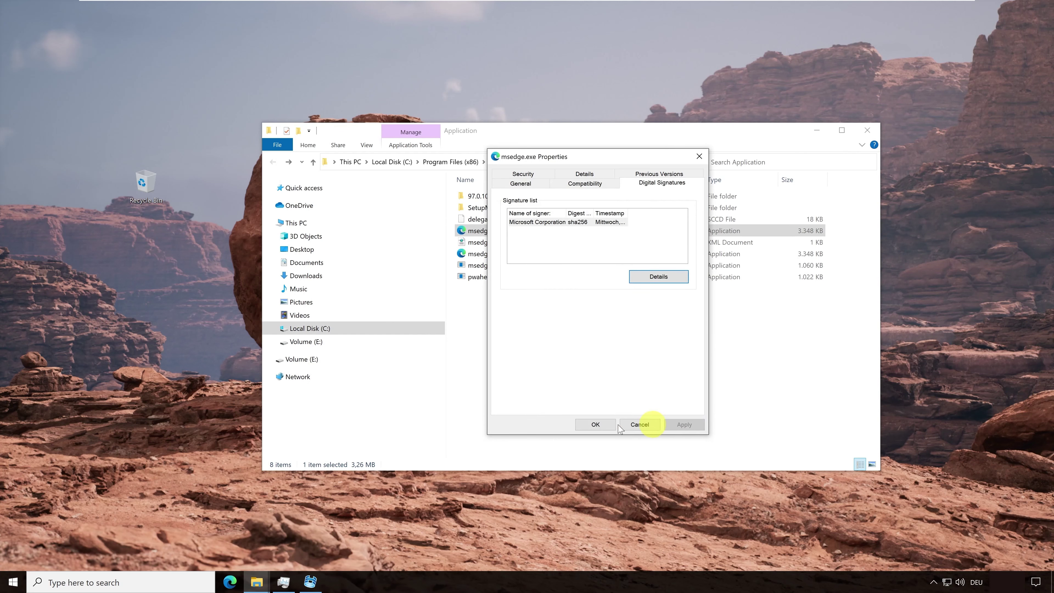
Close msedge.exe Properties, return to Edge, and download the 40.5 MB kse-550-setup.exe
{"action": "left_click", "coordinate": [610, 428]}
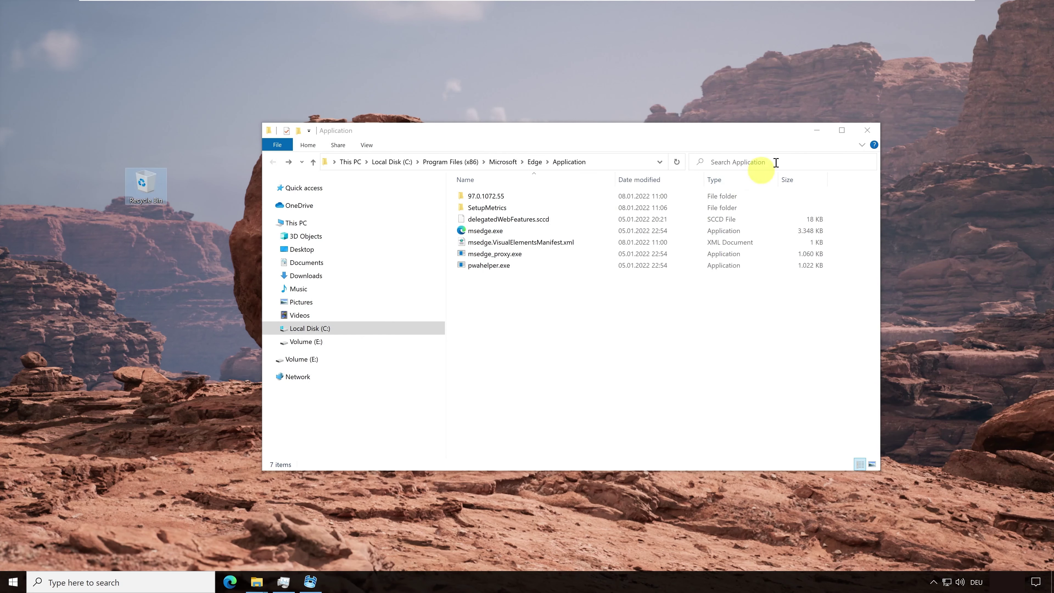
{"action": "left_click", "coordinate": [816, 130]}
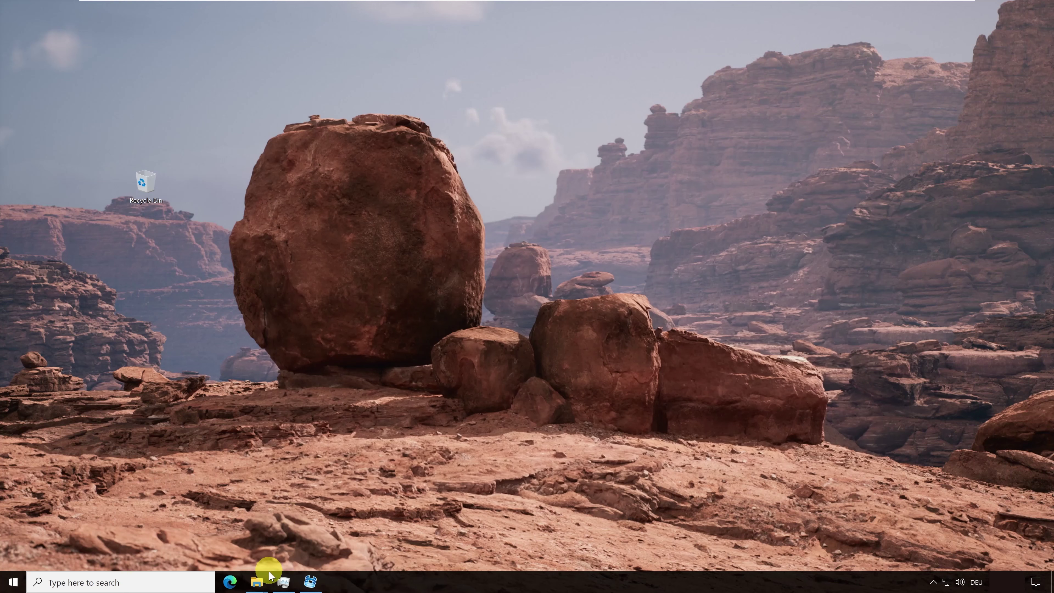
{"action": "left_click", "coordinate": [232, 583]}
{"action": "left_click", "coordinate": [232, 584]}
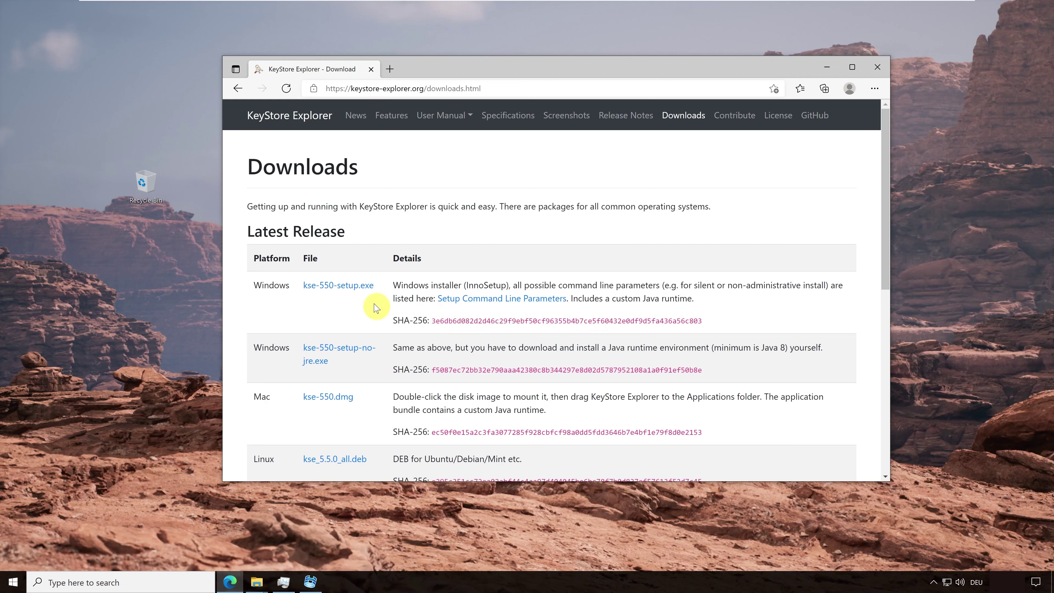
{"action": "left_click", "coordinate": [356, 291]}
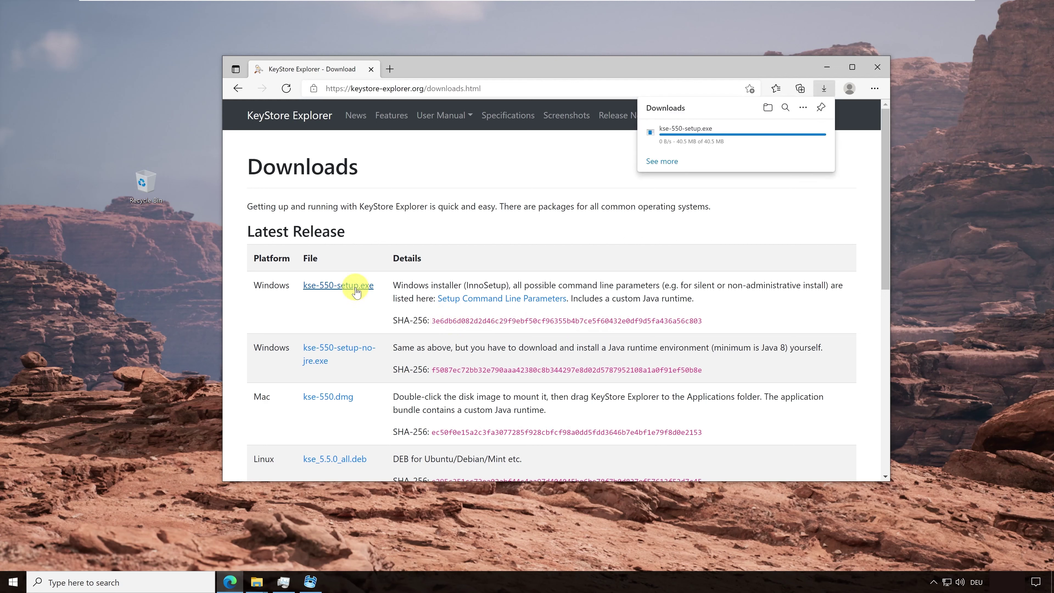
{"action": "left_click", "coordinate": [768, 109]}
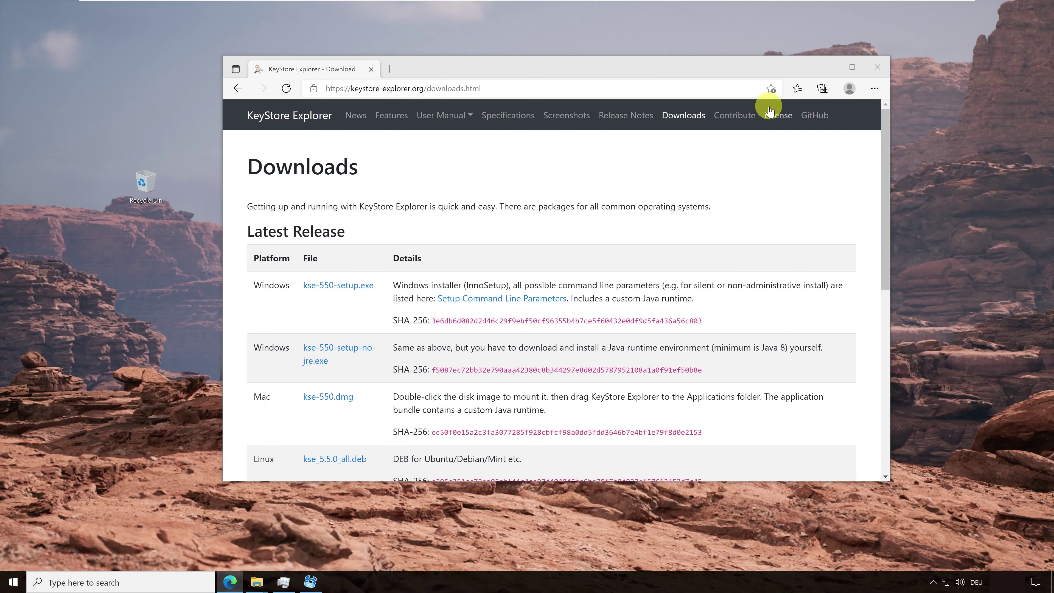
Locate kse-550-setup.exe in Downloads, then launch Command Prompt by searching 'cmd' from Start
{"action": "left_click", "coordinate": [530, 229]}
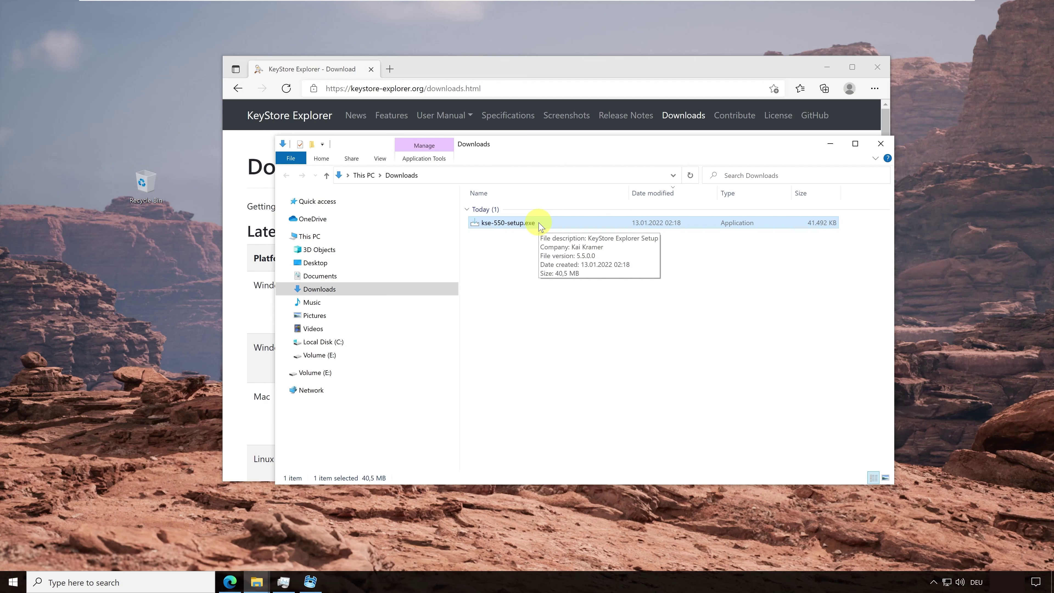
{"action": "left_click", "coordinate": [528, 283]}
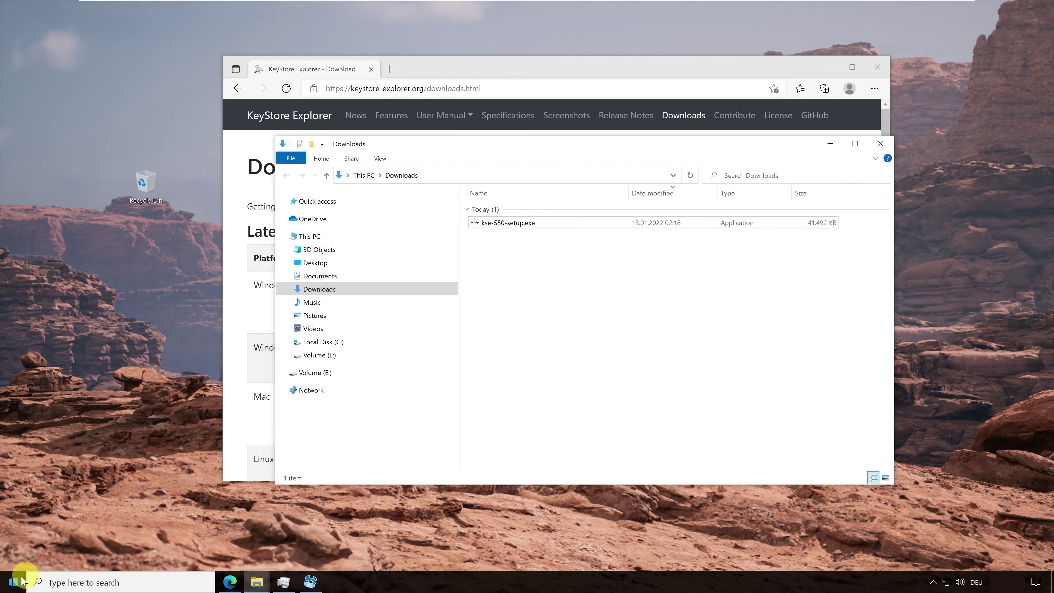
{"action": "left_click", "coordinate": [14, 583]}
{"action": "type", "text": "cmd"}
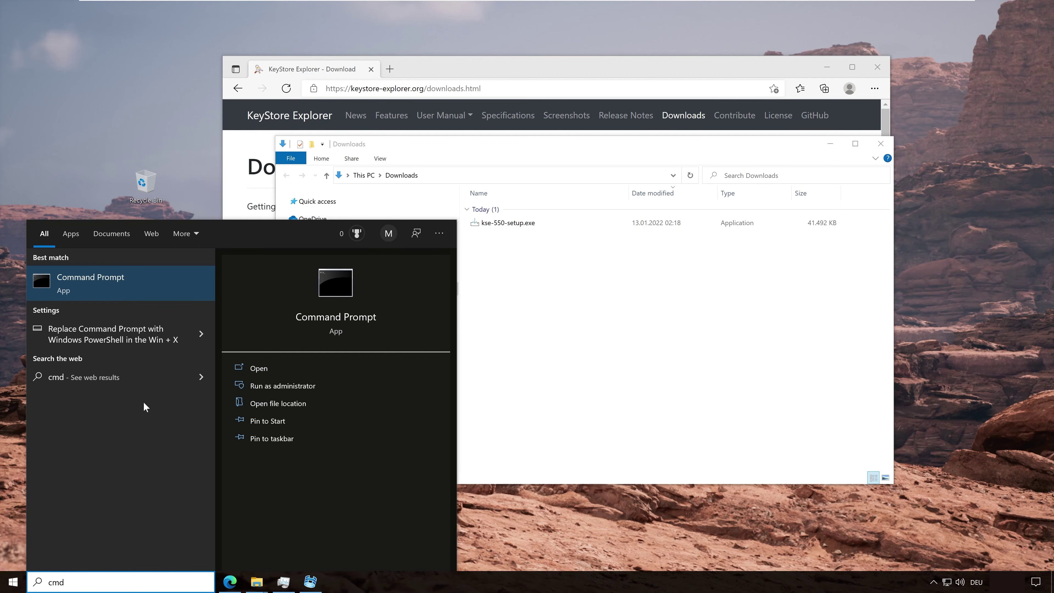
{"action": "left_click", "coordinate": [129, 289]}
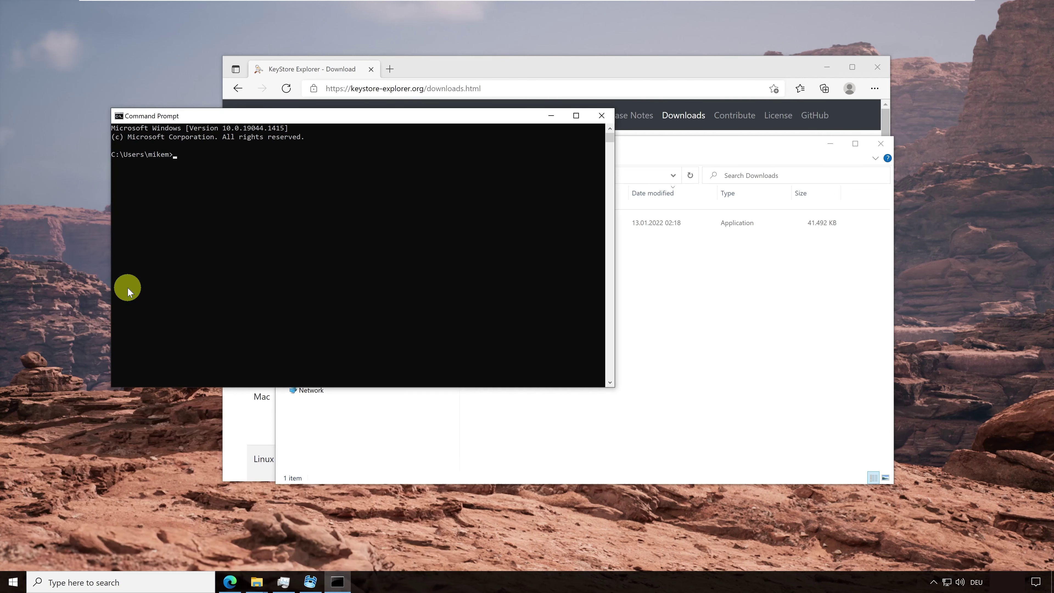
Run certutil -hashfile on kse-550-setup.exe with SHA256, inserting its path by dragging the file
{"action": "left_click_drag", "start_coordinate": [349, 118], "coordinate": [570, 248]}
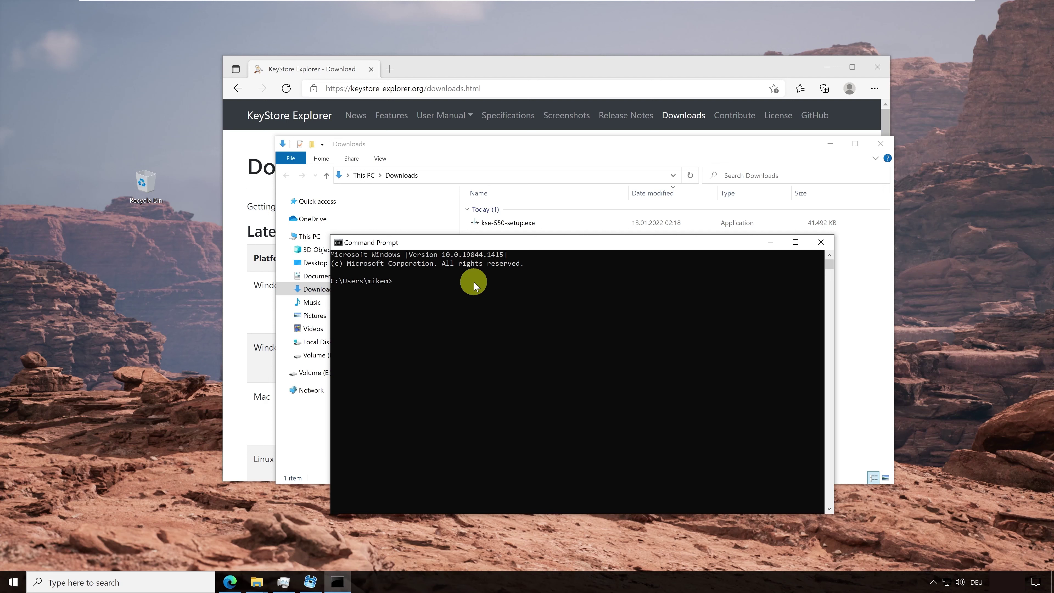
{"action": "type", "text": "certutil -hashfile"}
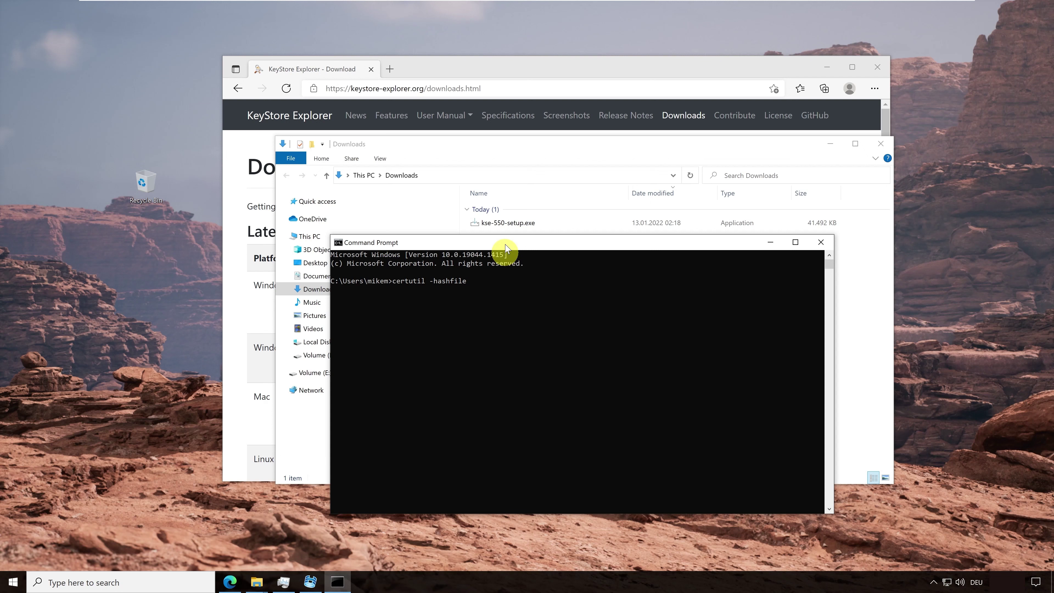
{"action": "left_click_drag", "start_coordinate": [532, 225], "coordinate": [497, 284]}
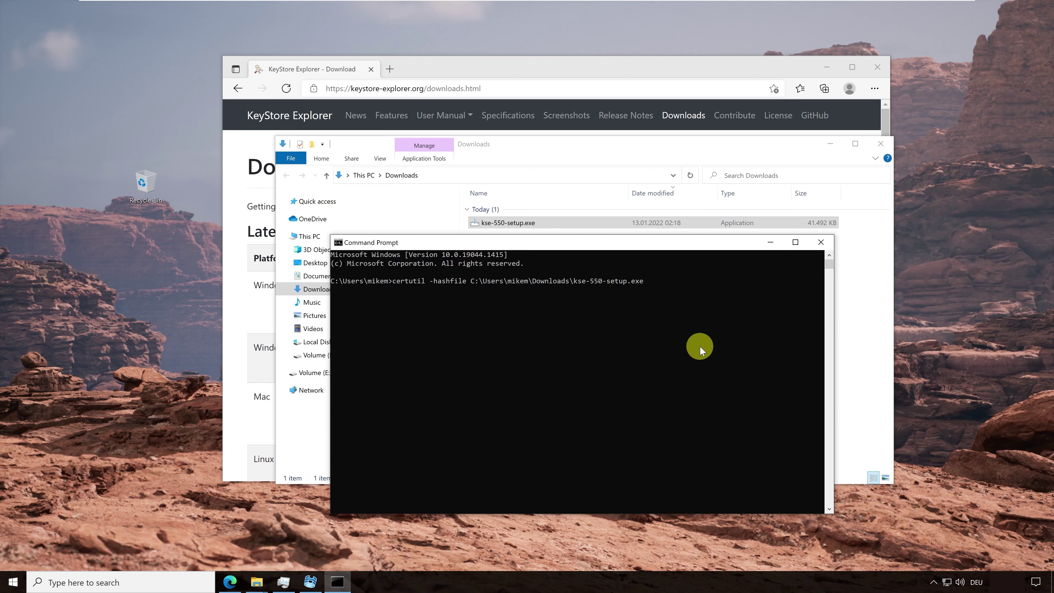
{"action": "type", "text": "SHA256"}
{"action": "key", "text": "Return"}
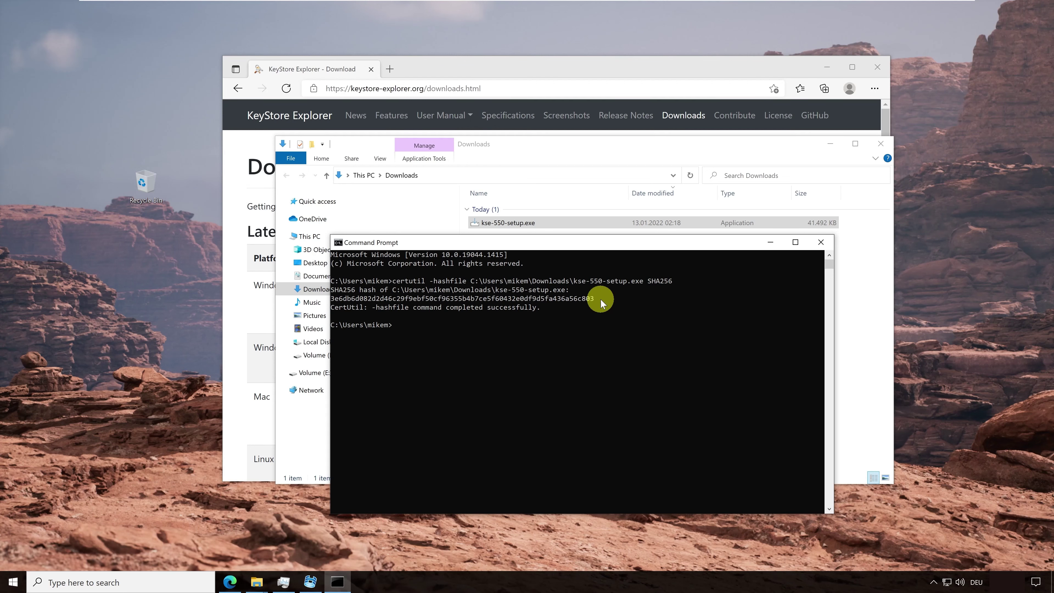
Minimize File Explorer and position the console beneath the website's published SHA-256 value
{"action": "left_click", "coordinate": [833, 148]}
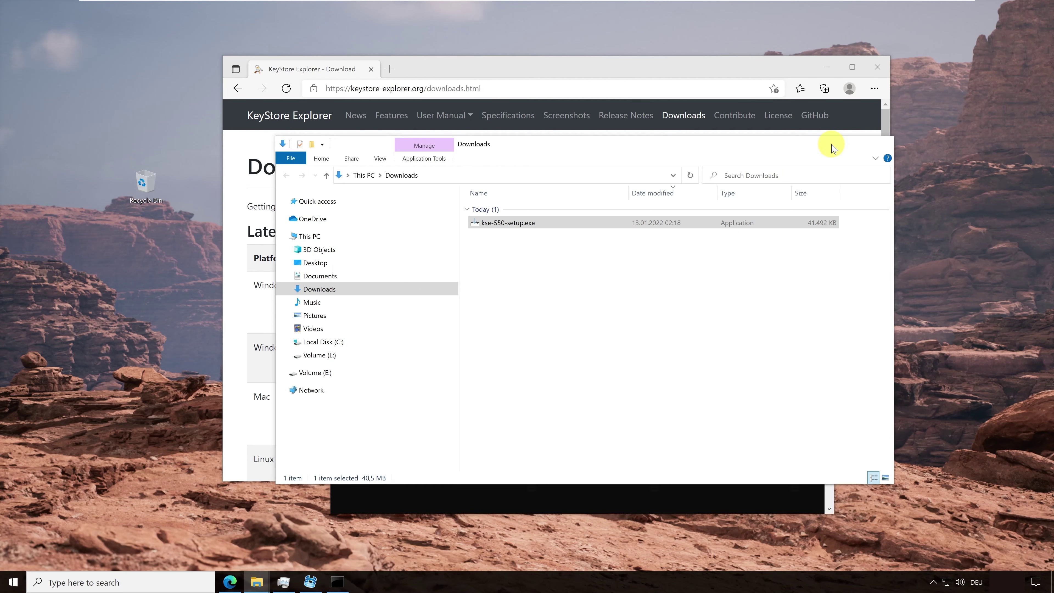
{"action": "left_click", "coordinate": [832, 147]}
{"action": "left_click_drag", "start_coordinate": [685, 242], "coordinate": [778, 342]}
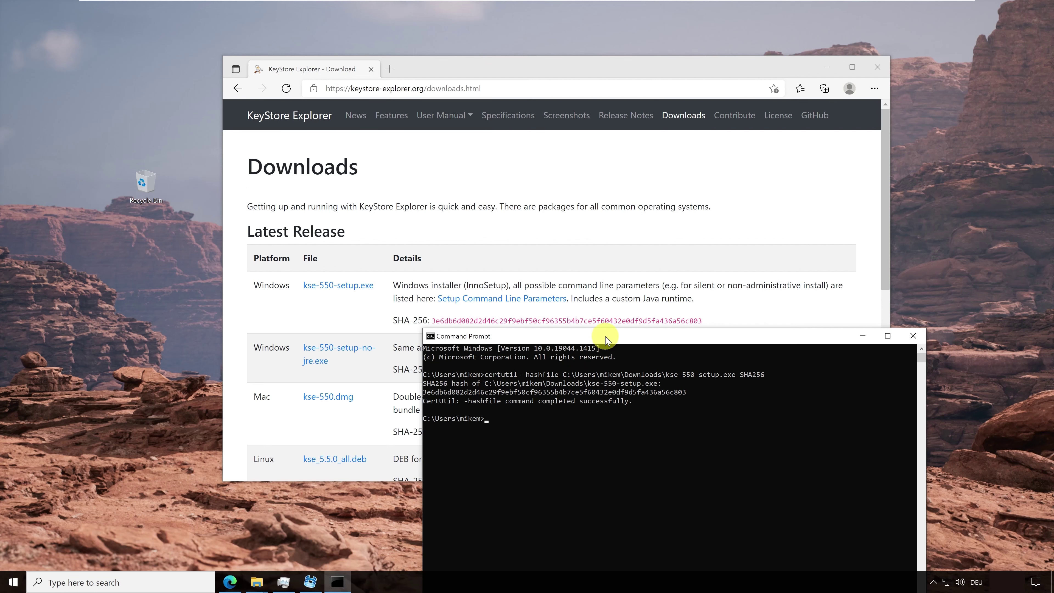
Run certutil -hashfile -? to list supported hash algorithms, MD2 through SHA512
{"action": "left_click_drag", "start_coordinate": [606, 338], "coordinate": [518, 199]}
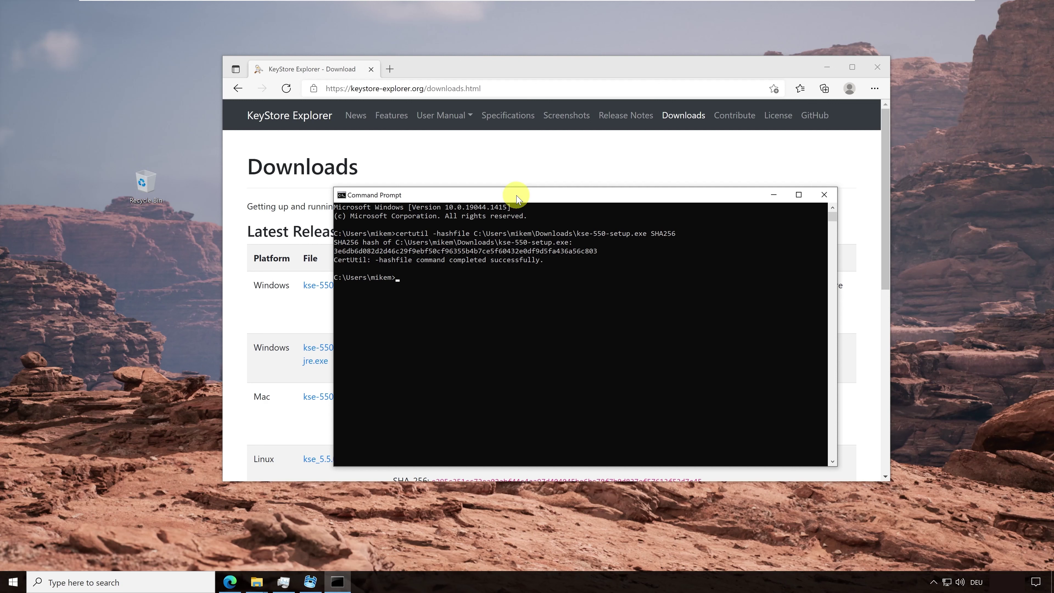
{"action": "type", "text": "certutil -hashfile -?"}
{"action": "key", "text": "Return"}
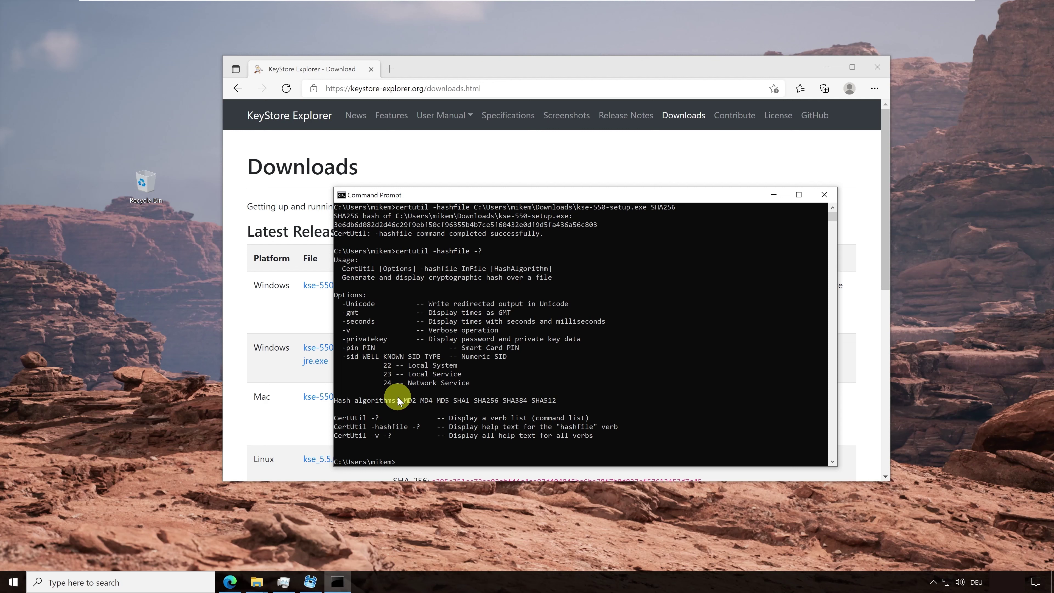
Rerun the recalled certutil command on kse-550-setup.exe with SHA512 instead of SHA256
{"action": "key", "text": "Up"}
{"action": "key", "text": "Up"}
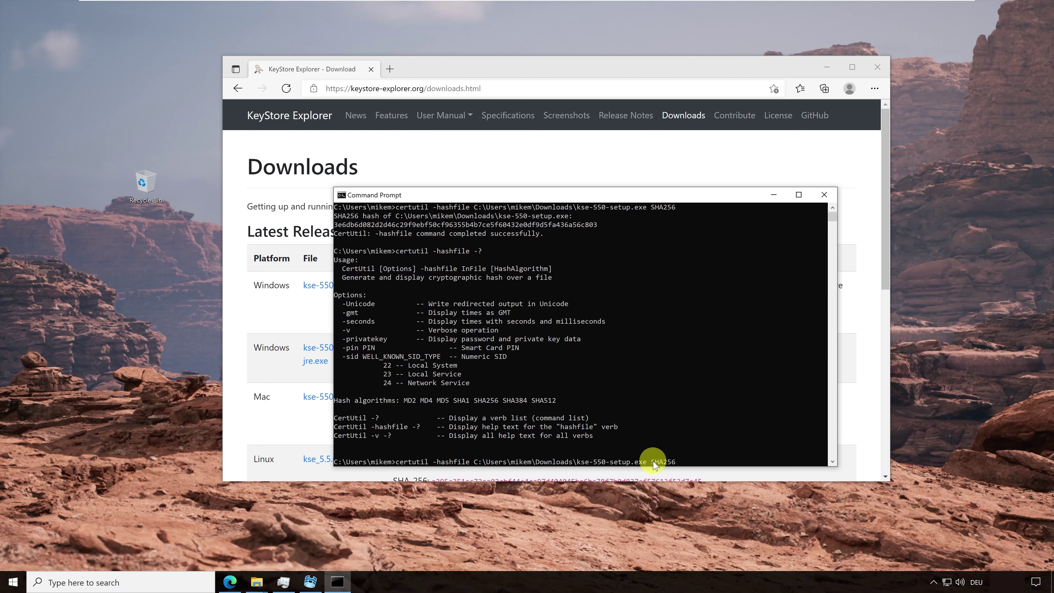
{"action": "key", "text": "BackSpace"}
{"action": "key", "text": "BackSpace"}
{"action": "key", "text": "BackSpace"}
{"action": "key", "text": "BackSpace"}
{"action": "key", "text": "BackSpace"}
{"action": "key", "text": "BackSpace"}
{"action": "type", "text": "SHA512"}
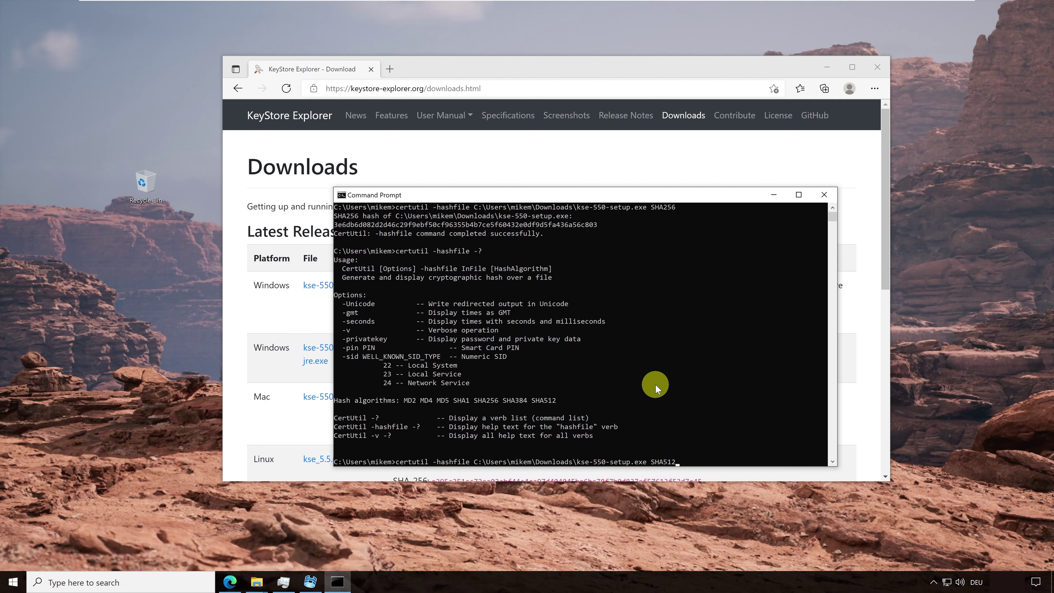
{"action": "key", "text": "Return"}
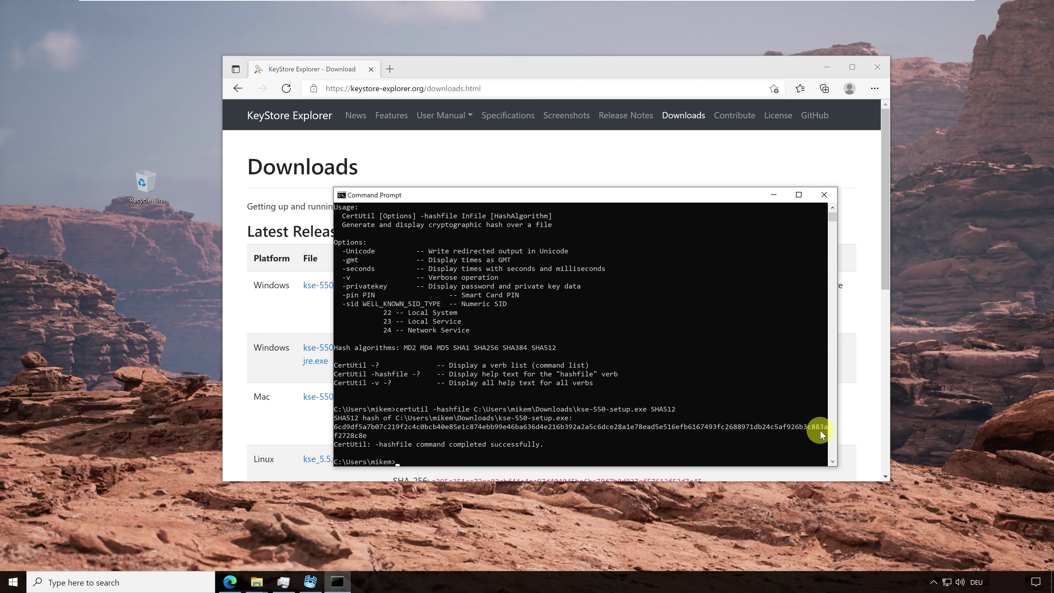
Select the SHA512 hash text, then close Command Prompt and minimize Edge
{"action": "left_click", "coordinate": [343, 428]}
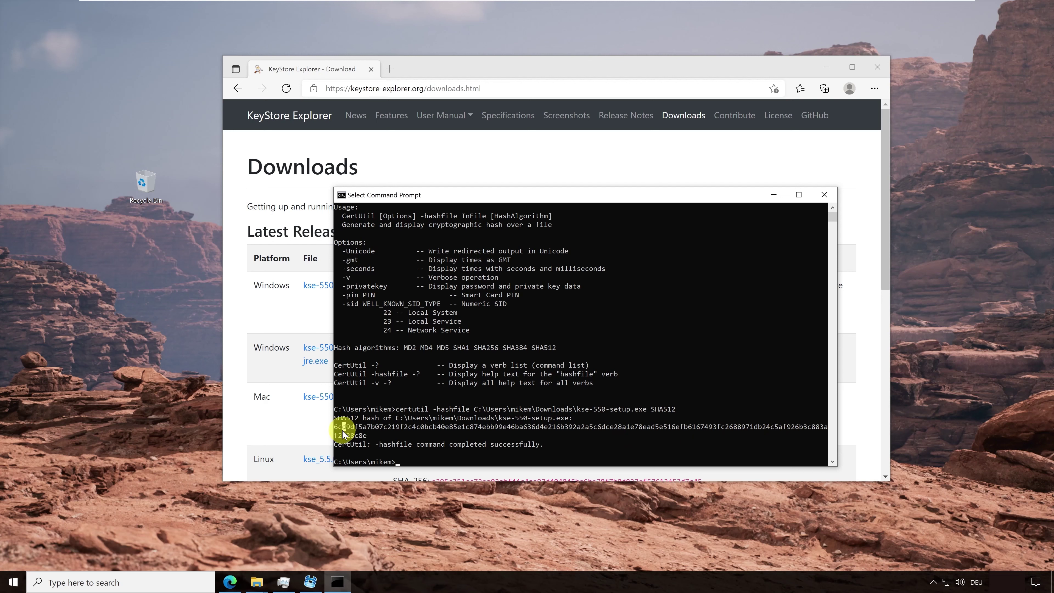
{"action": "left_click", "coordinate": [414, 461]}
{"action": "key", "text": "Escape"}
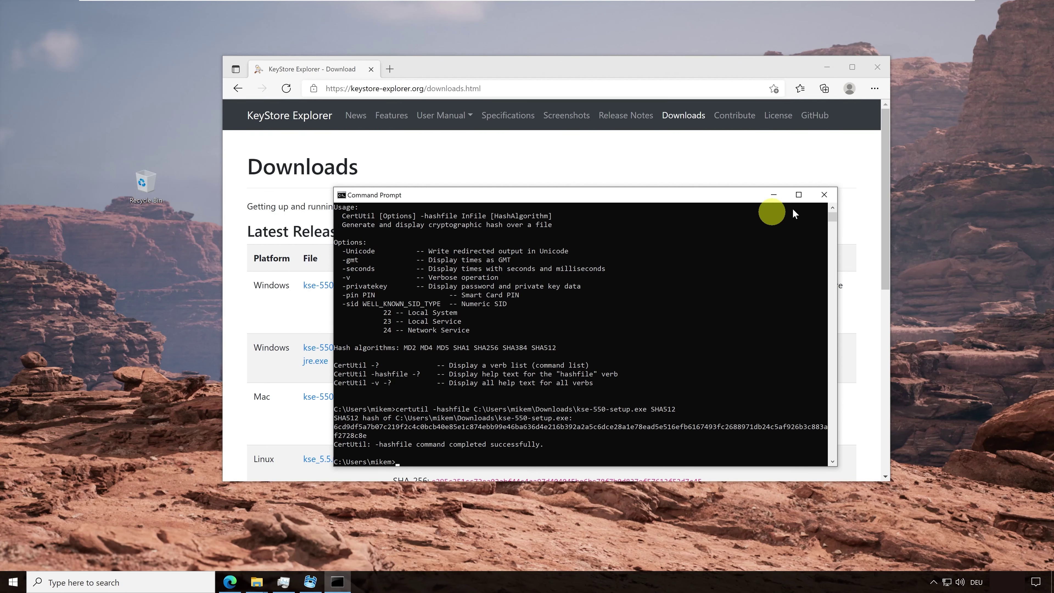
{"action": "left_click", "coordinate": [825, 195]}
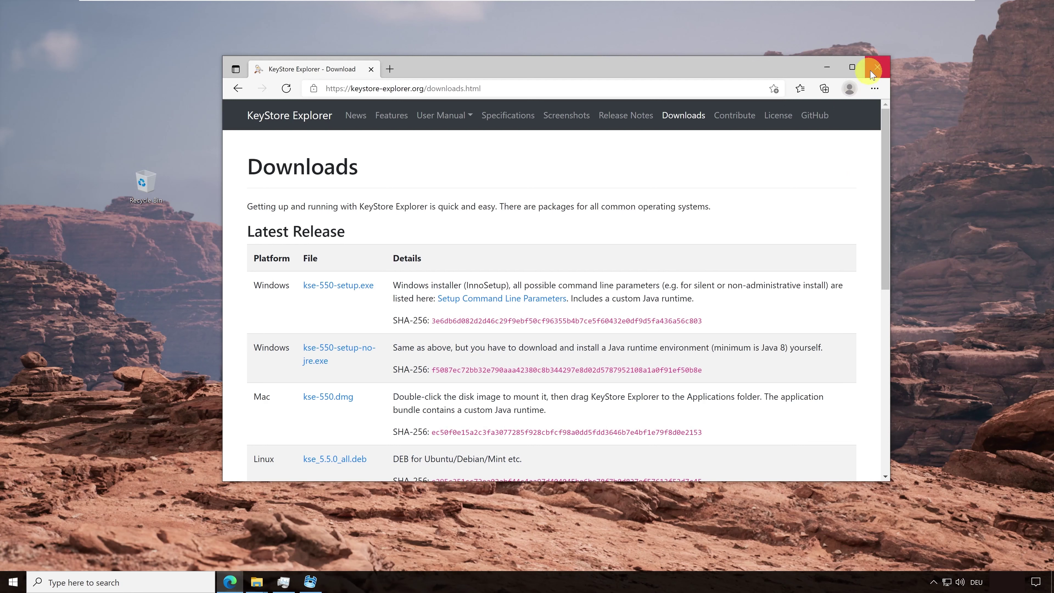
{"action": "left_click", "coordinate": [834, 69]}
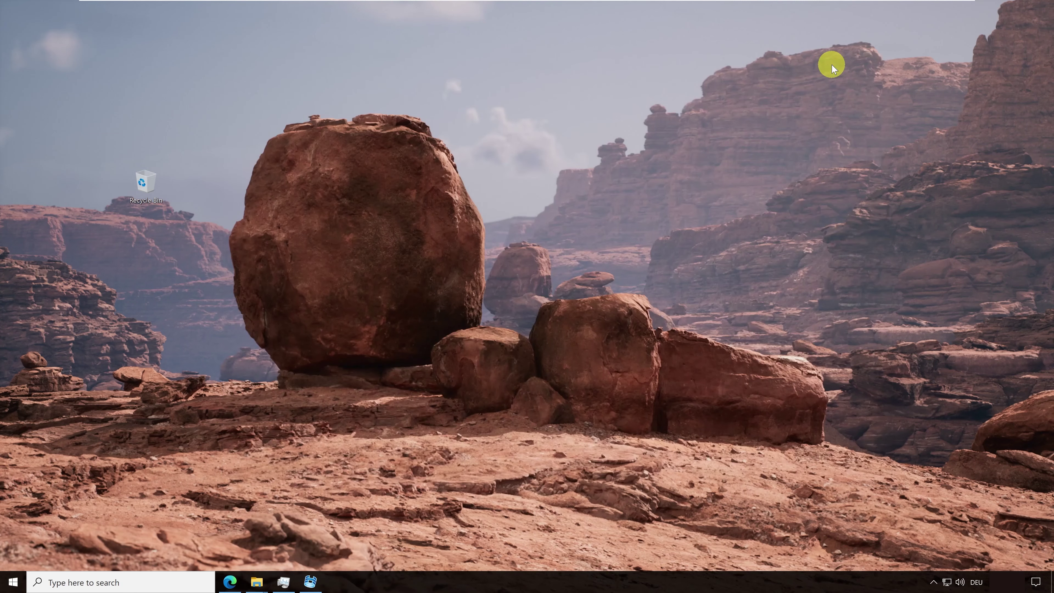